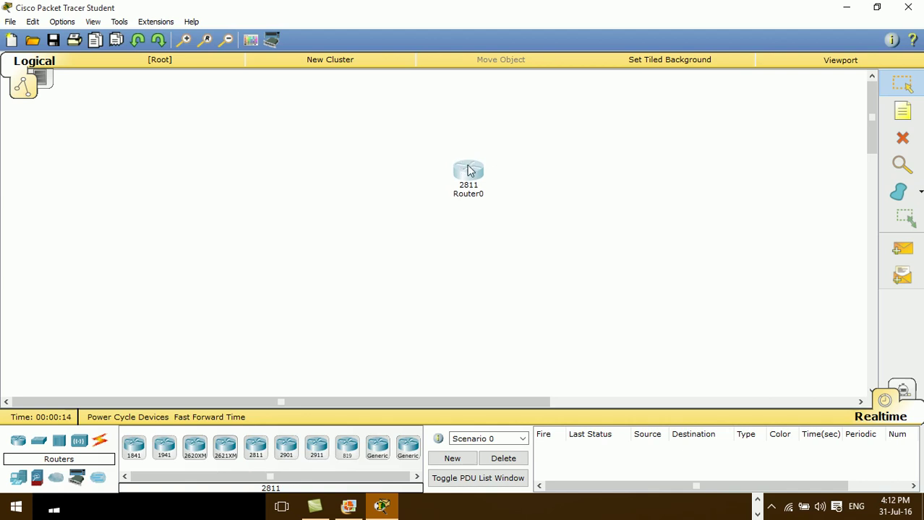
# Rename the 2811 router as HQ and move it slightly left on the workspace
pyautogui.click(482, 199)
pyautogui.moveTo(488, 195); pyautogui.dragTo(438, 197)
pyautogui.write('H')
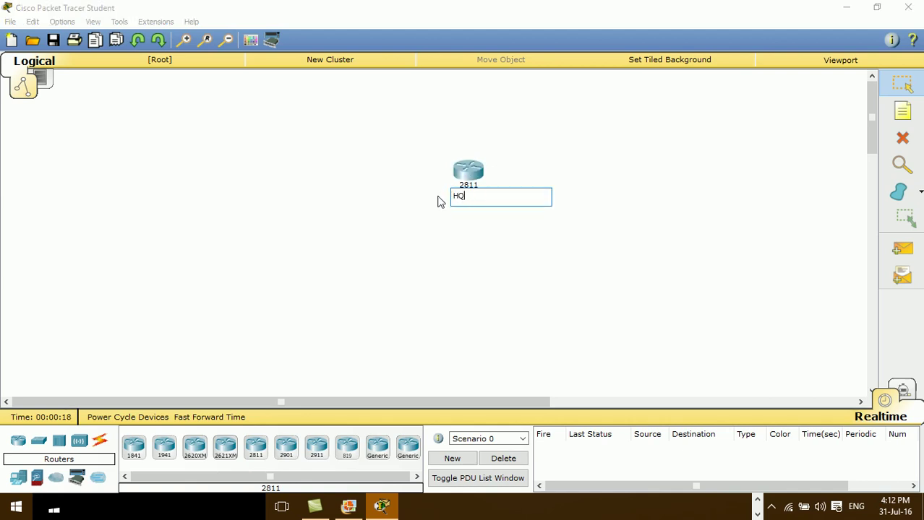
pyautogui.write('Q')
pyautogui.click(391, 169)
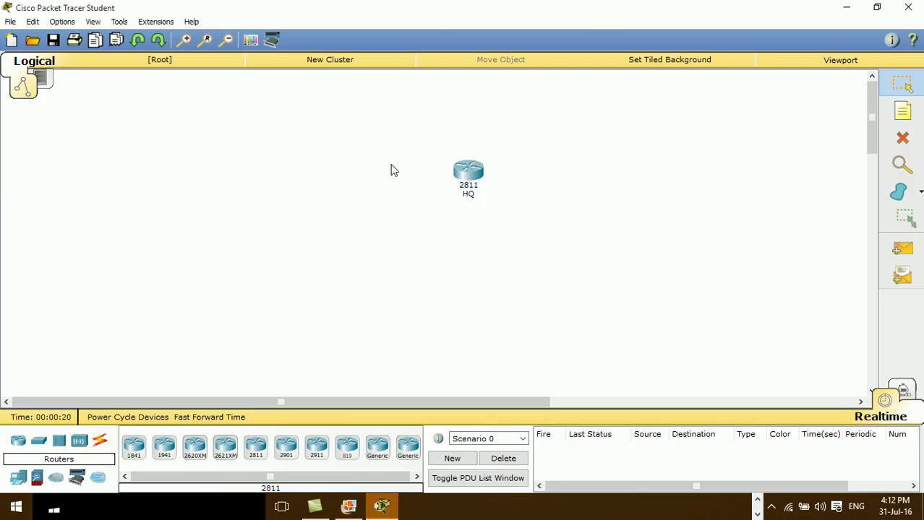
pyautogui.moveTo(473, 166); pyautogui.dragTo(437, 183)
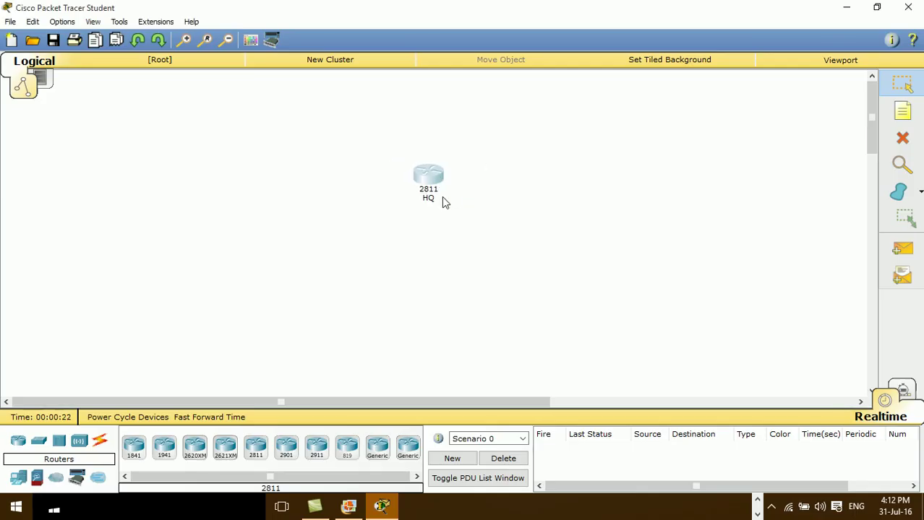
# Add a 2960 switch to the right of the HQ router and shift the router slightly left
pyautogui.click(39, 440)
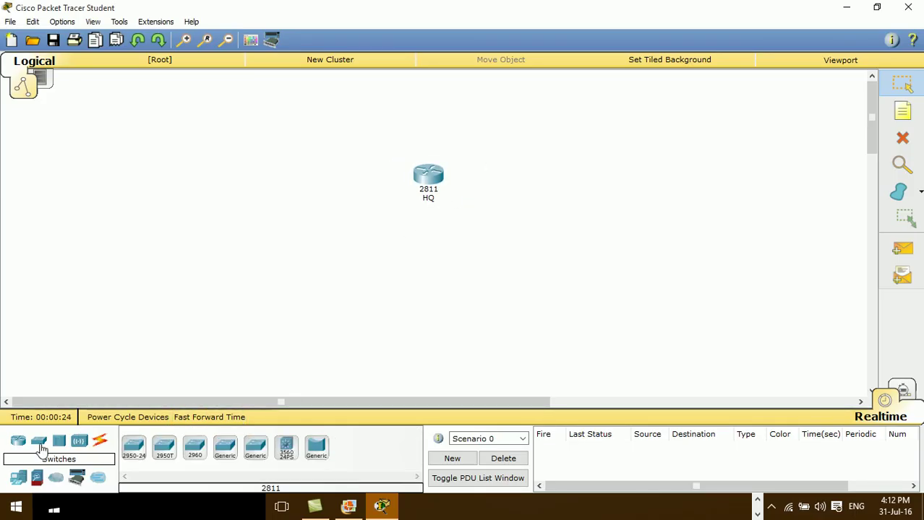
pyautogui.moveTo(198, 452); pyautogui.dragTo(548, 175)
pyautogui.moveTo(442, 179); pyautogui.dragTo(425, 179)
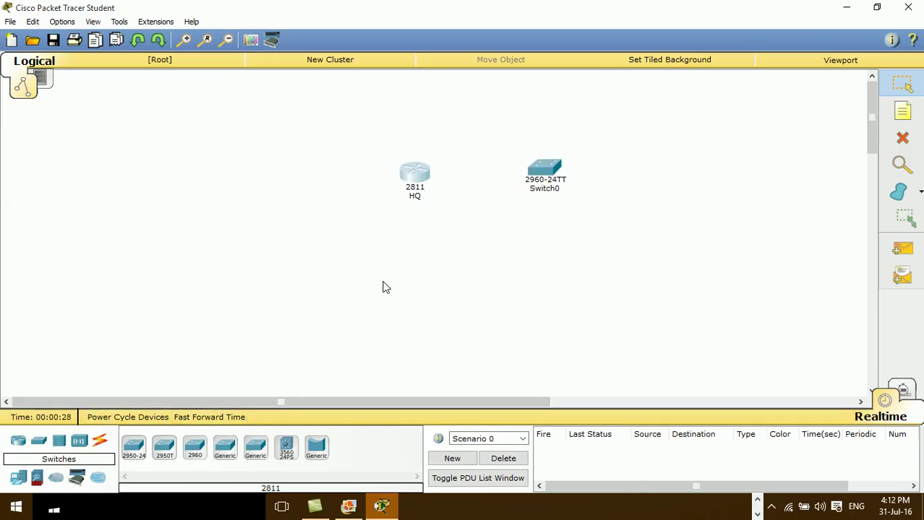
# Connect FastEthernet0/0 on the HQ router to FastEthernet0/1 on the switch with a Copper Straight-Through cable
pyautogui.click(107, 446)
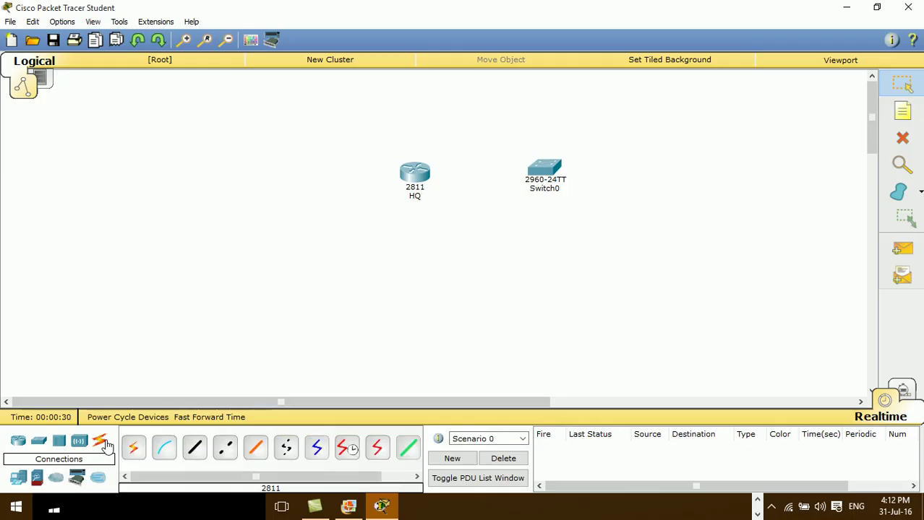
pyautogui.click(194, 448)
pyautogui.click(416, 187)
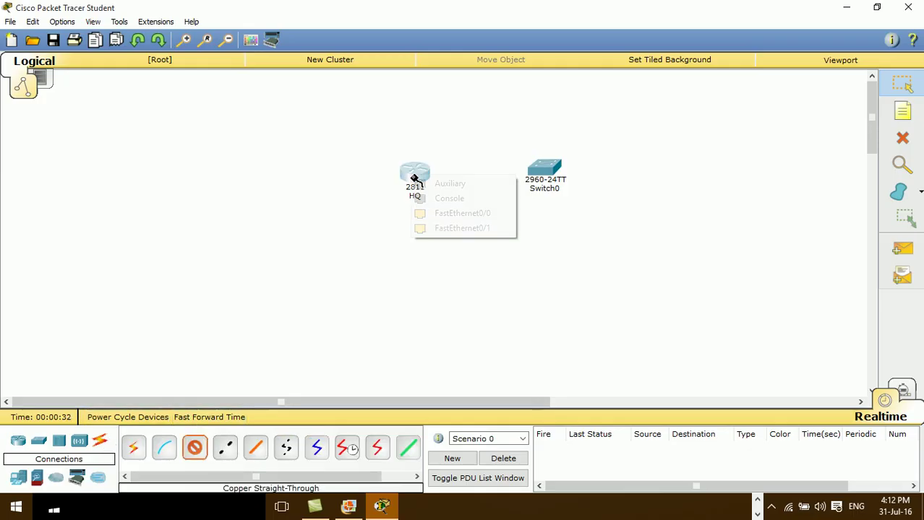
pyautogui.click(458, 212)
pyautogui.click(550, 173)
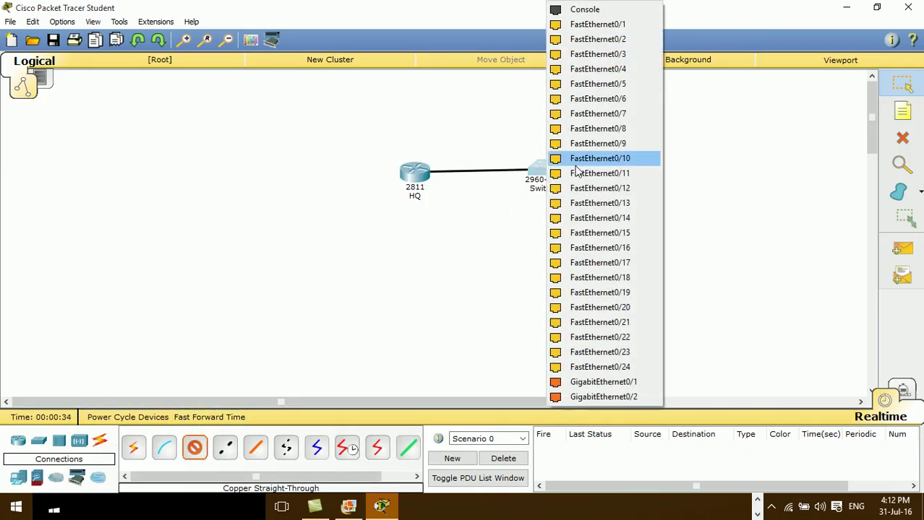
pyautogui.click(604, 24)
pyautogui.moveTo(414, 167); pyautogui.dragTo(409, 172)
# Check the internal servers in the VPN diagram image and add three generic servers in a column right of the switch
pyautogui.click(349, 506)
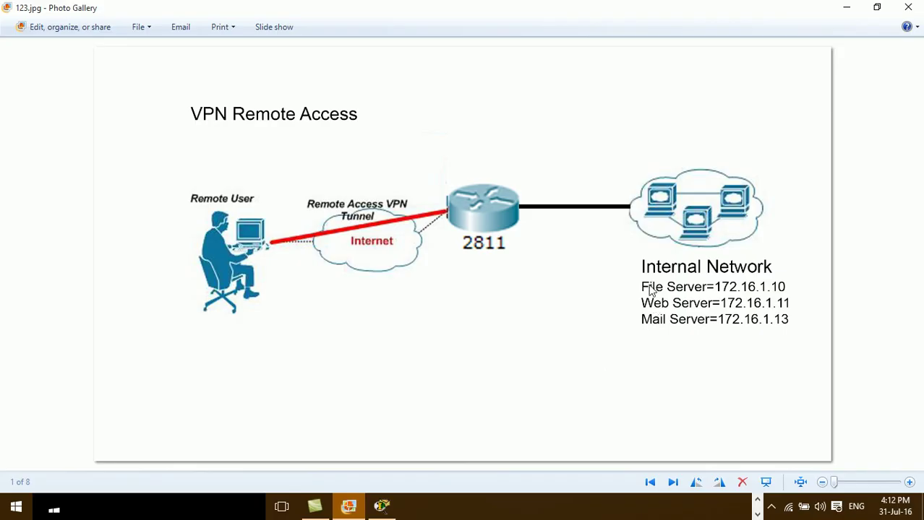
pyautogui.click(847, 8)
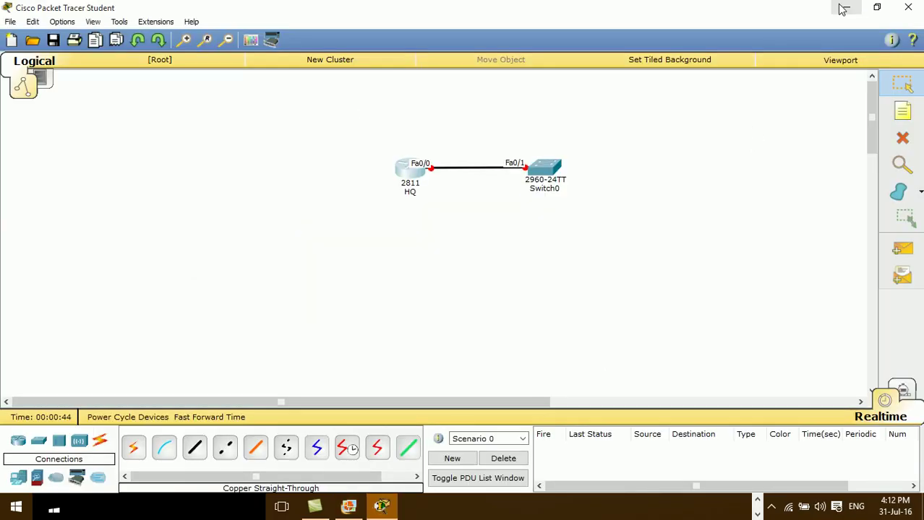
pyautogui.click(19, 480)
pyautogui.moveTo(192, 448); pyautogui.dragTo(621, 114)
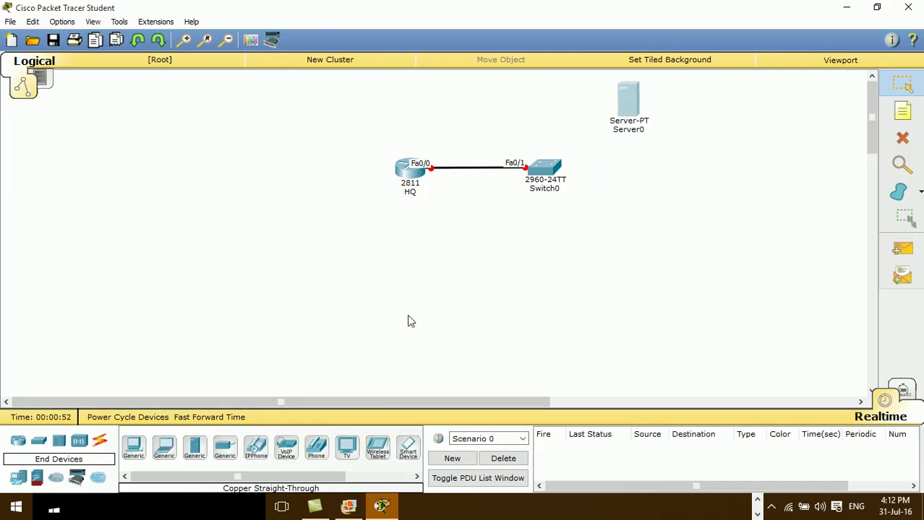
pyautogui.moveTo(194, 448); pyautogui.dragTo(626, 194)
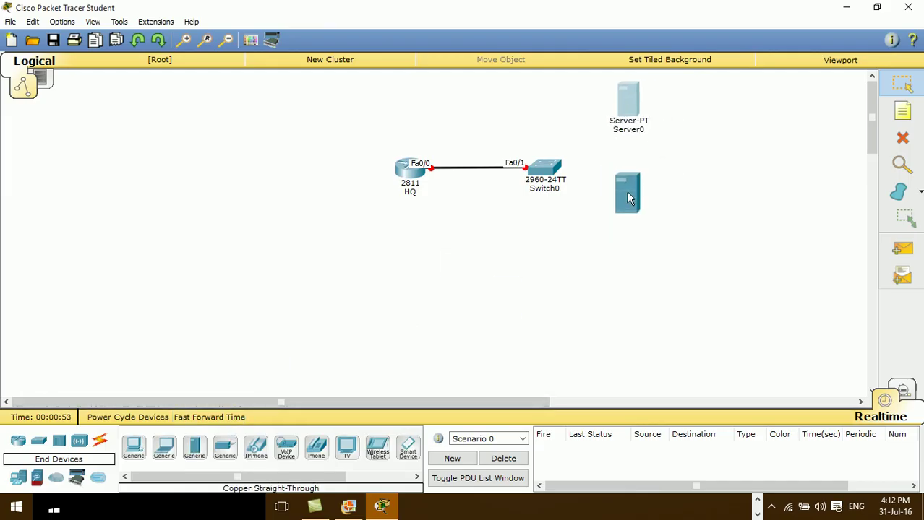
pyautogui.moveTo(194, 450); pyautogui.dragTo(625, 304)
# Rearrange the topology so the router and switch sit farther left, level with the middle server
pyautogui.moveTo(355, 128); pyautogui.dragTo(619, 244)
pyautogui.moveTo(545, 167)
pyautogui.mouseDown()
pyautogui.moveTo(490, 211)
pyautogui.moveTo(536, 181)
pyautogui.mouseUp()
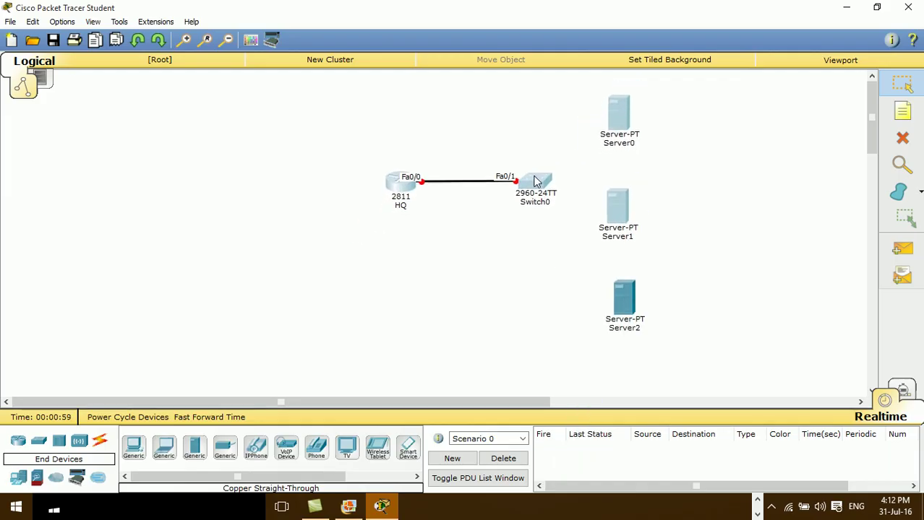
pyautogui.moveTo(344, 179); pyautogui.dragTo(492, 209)
pyautogui.click(496, 276)
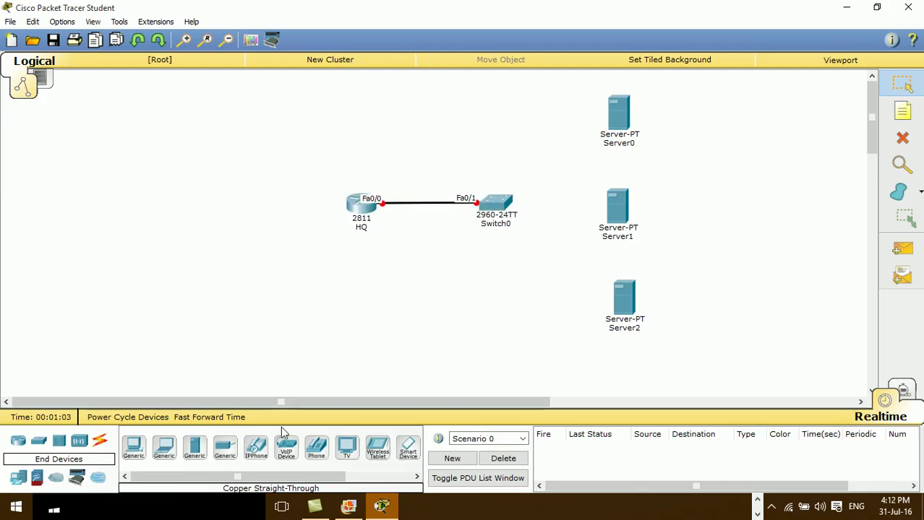
# Connect FastEthernet0/2 on the switch to FastEthernet0 on Server0 with a Copper Straight-Through cable
pyautogui.click(101, 443)
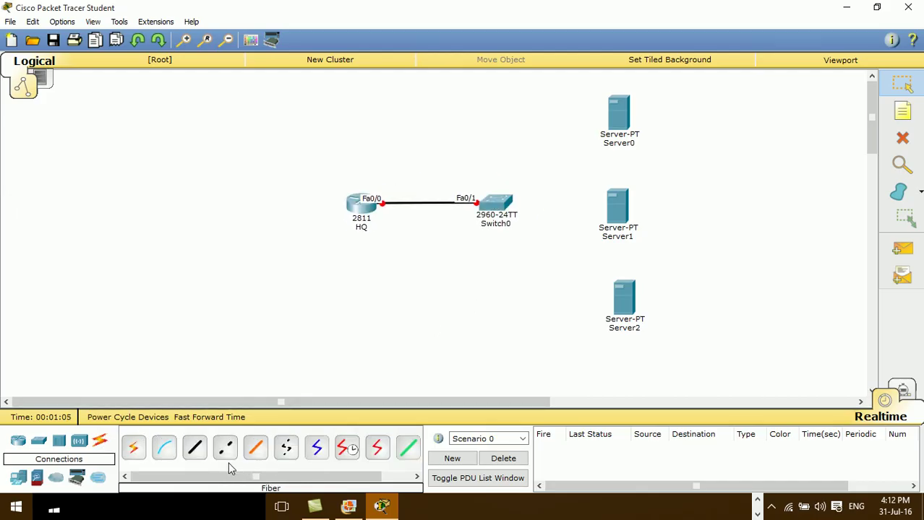
pyautogui.click(195, 449)
pyautogui.click(491, 206)
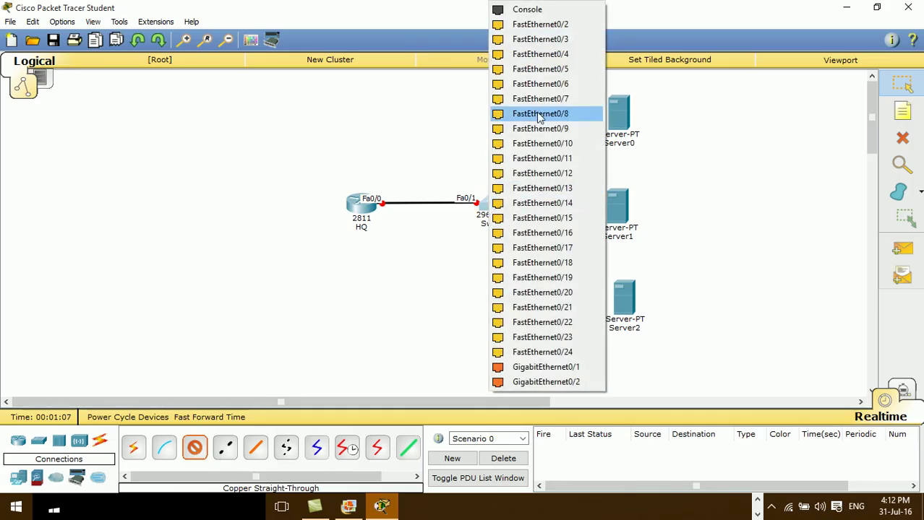
pyautogui.click(549, 25)
pyautogui.click(616, 108)
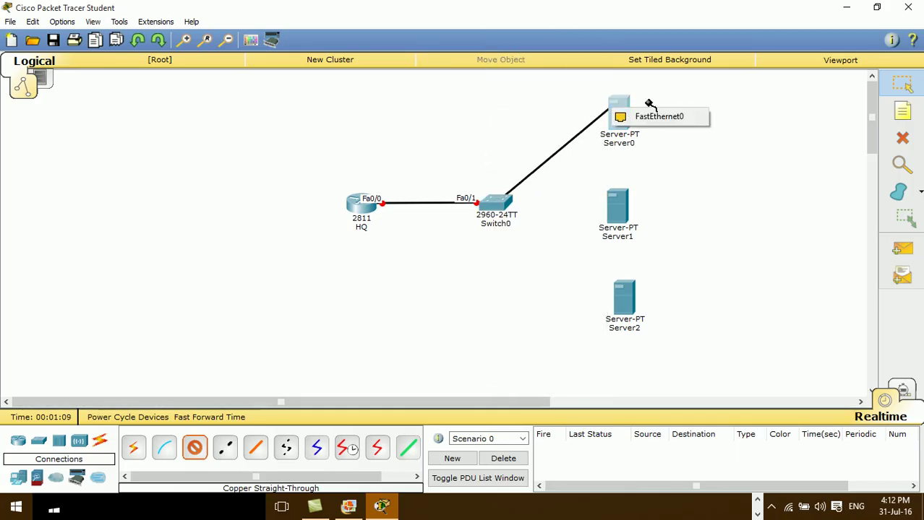
pyautogui.click(654, 116)
# Connect FastEthernet0/3 on the switch to FastEthernet0 on Server1 with a Copper Straight-Through cable
pyautogui.click(195, 448)
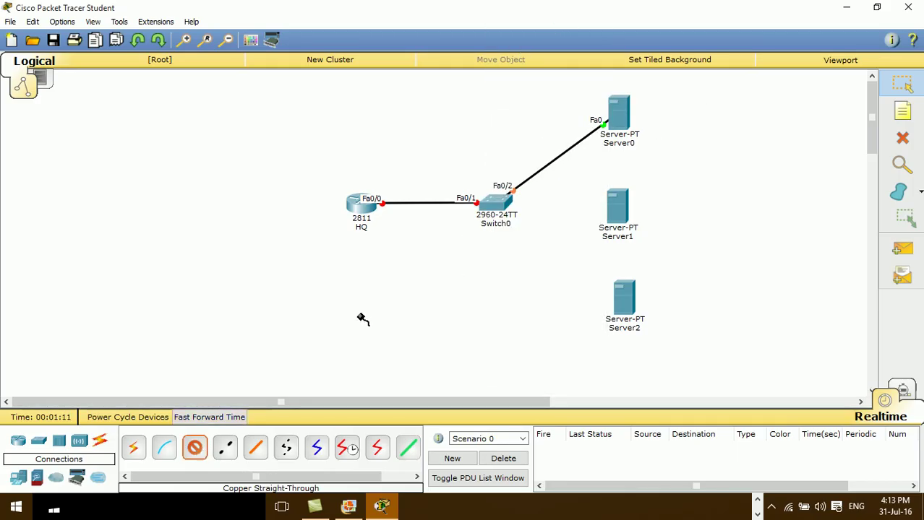
pyautogui.click(495, 206)
pyautogui.click(546, 25)
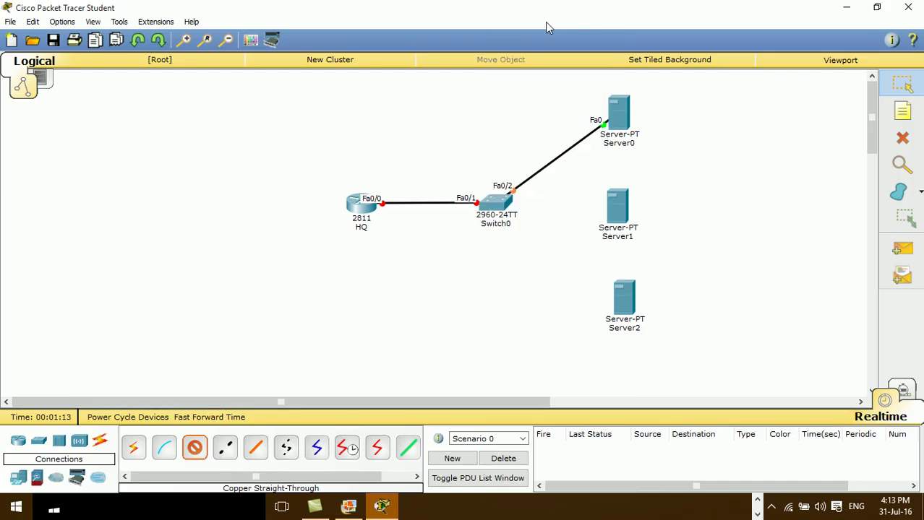
pyautogui.click(615, 211)
pyautogui.click(657, 217)
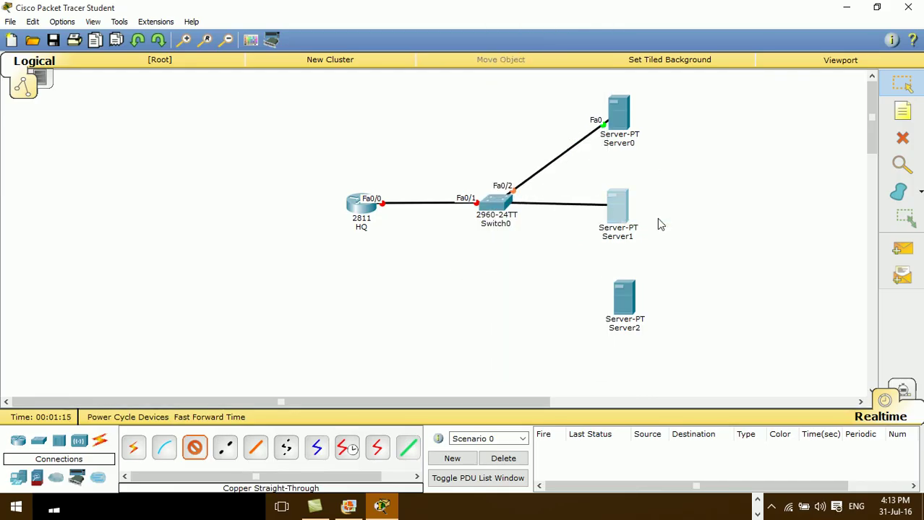
# Connect FastEthernet0/4 on the switch to FastEthernet0 on Server2 with a Copper Straight-Through cable
pyautogui.click(194, 448)
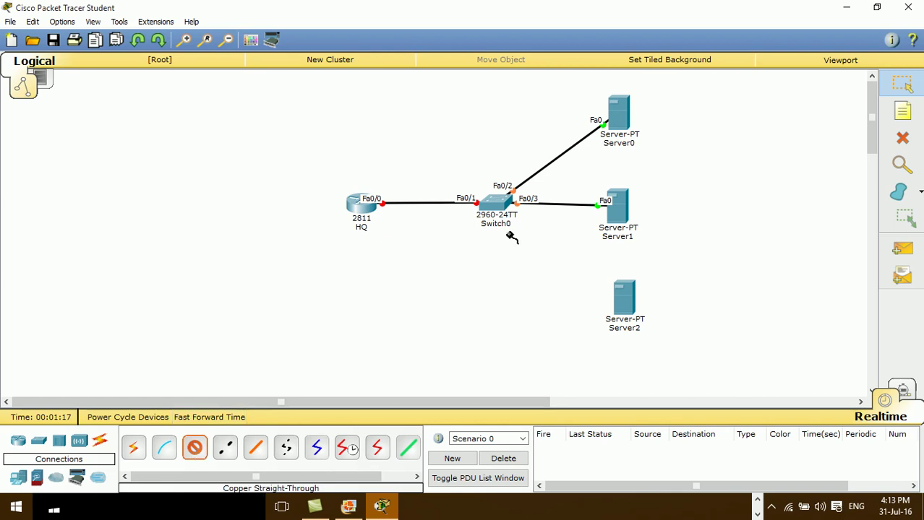
pyautogui.click(489, 206)
pyautogui.click(546, 24)
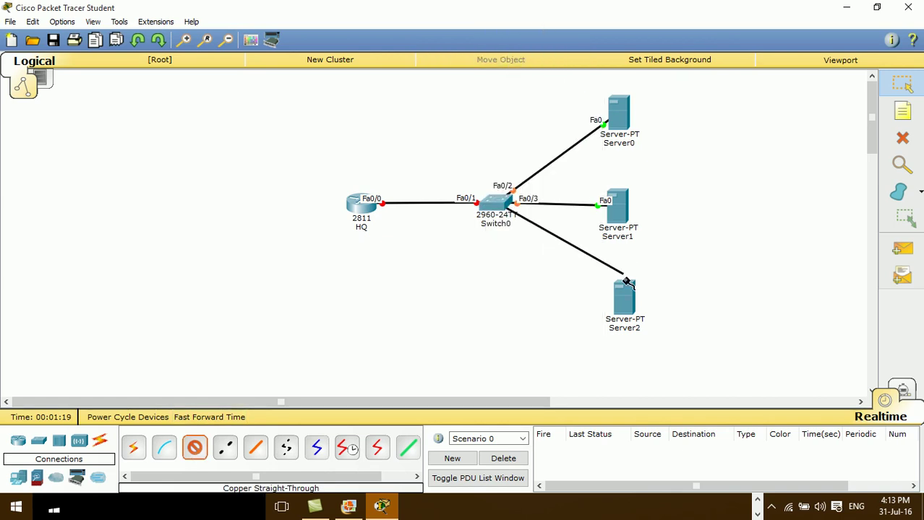
pyautogui.click(629, 298)
pyautogui.click(652, 300)
# Move the HQ router slightly farther left from the switch
pyautogui.moveTo(316, 175); pyautogui.dragTo(444, 266)
pyautogui.moveTo(361, 208); pyautogui.dragTo(354, 211)
pyautogui.click(405, 268)
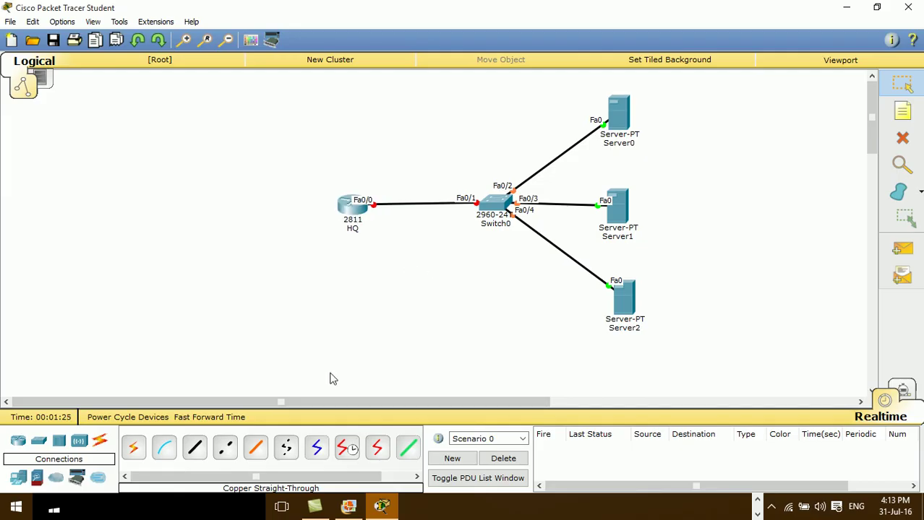
# Rename Server0 as File Server
pyautogui.click(903, 111)
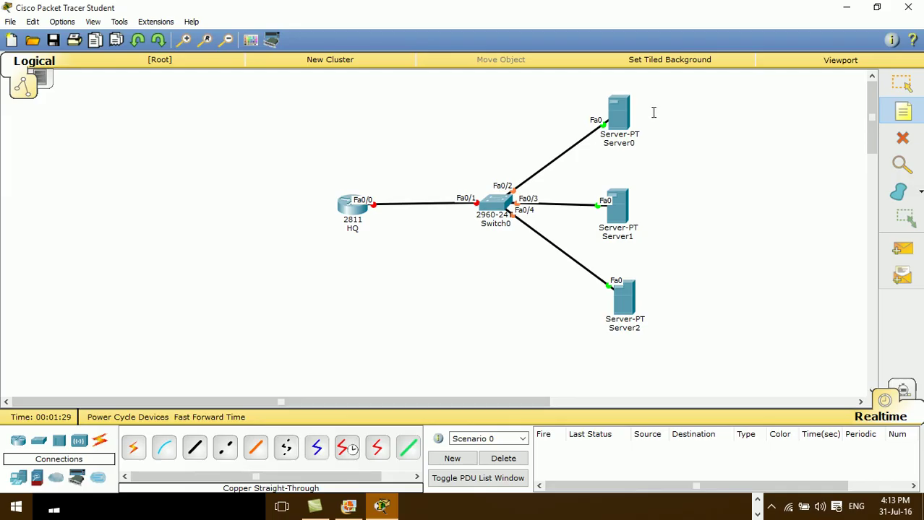
pyautogui.click(902, 84)
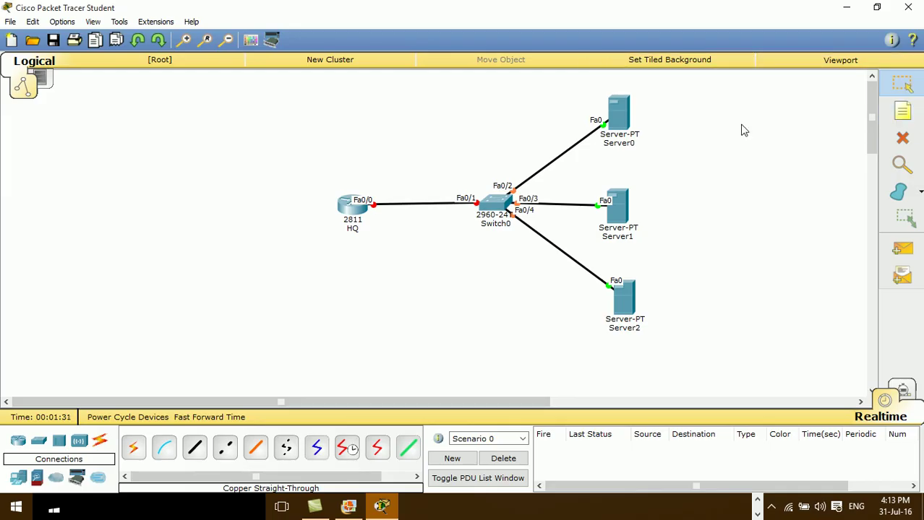
pyautogui.click(610, 143)
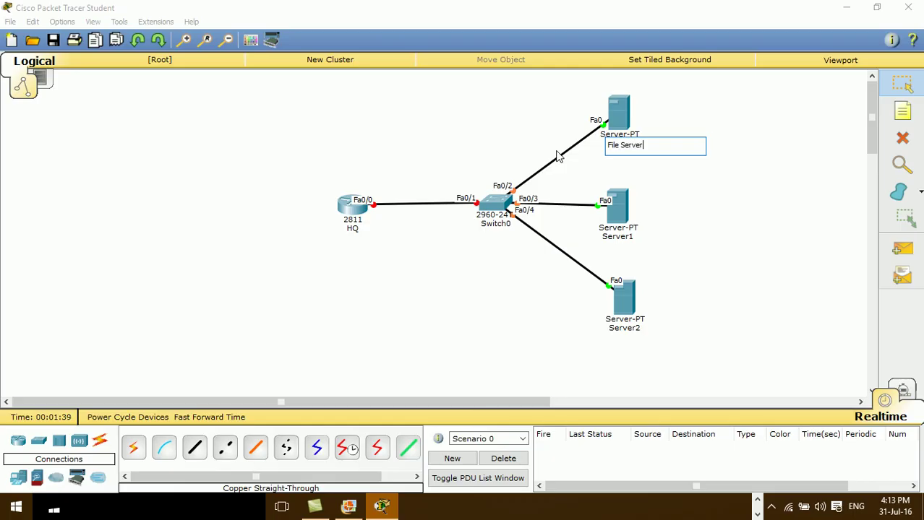
pyautogui.click(720, 215)
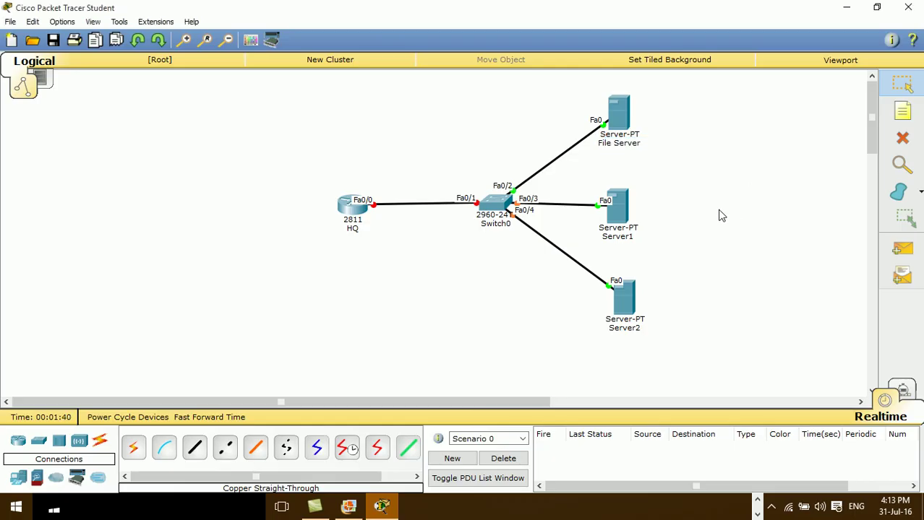
# Rename Server1 as WebServer
pyautogui.click(619, 240)
pyautogui.moveTo(638, 241); pyautogui.dragTo(598, 237)
pyautogui.write('W')
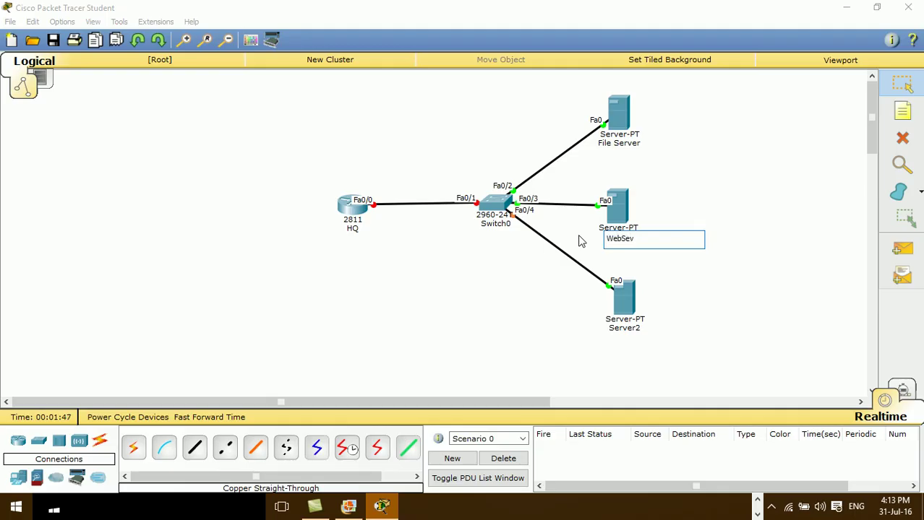
pyautogui.write('ebServer')
pyautogui.press('Return')
# Rename Server2 as Mail Server
pyautogui.click(625, 327)
pyautogui.moveTo(640, 329); pyautogui.dragTo(584, 328)
pyautogui.press('BackSpace')
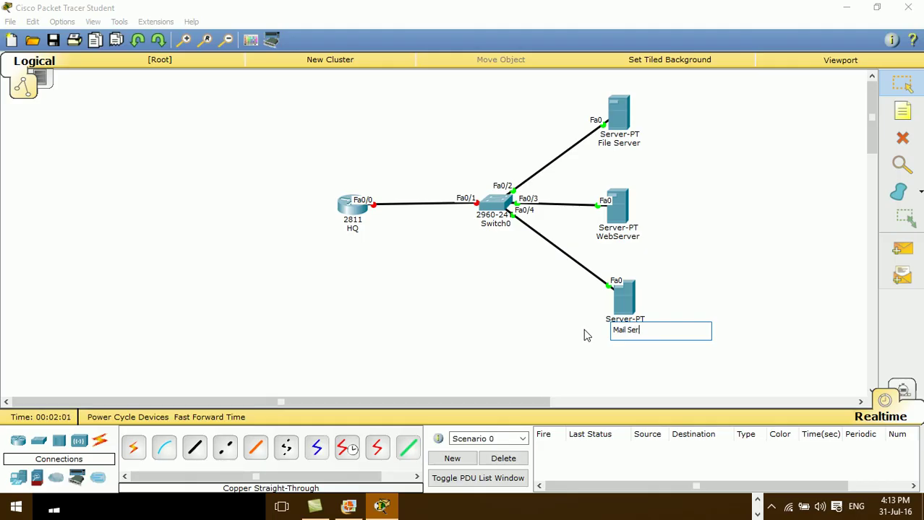
pyautogui.click(701, 313)
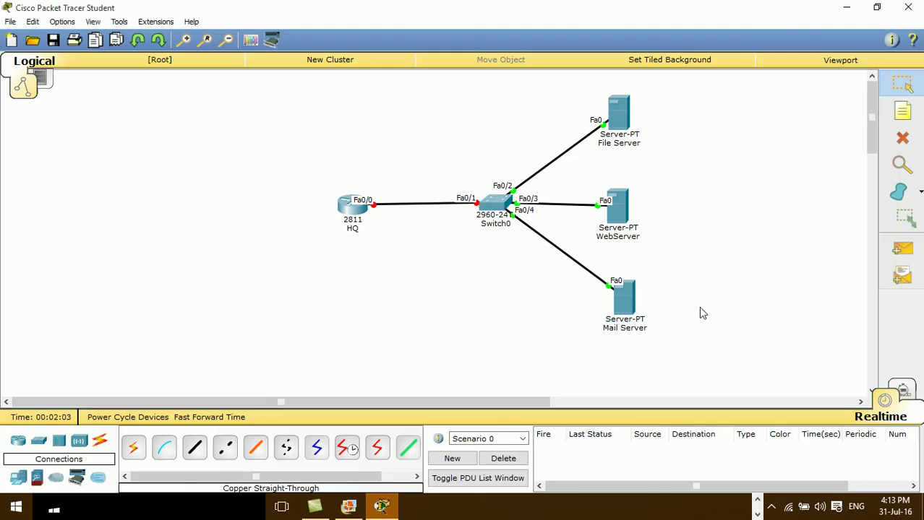
# Place a note reading 172.16.1.10 beside the File Server
pyautogui.click(902, 110)
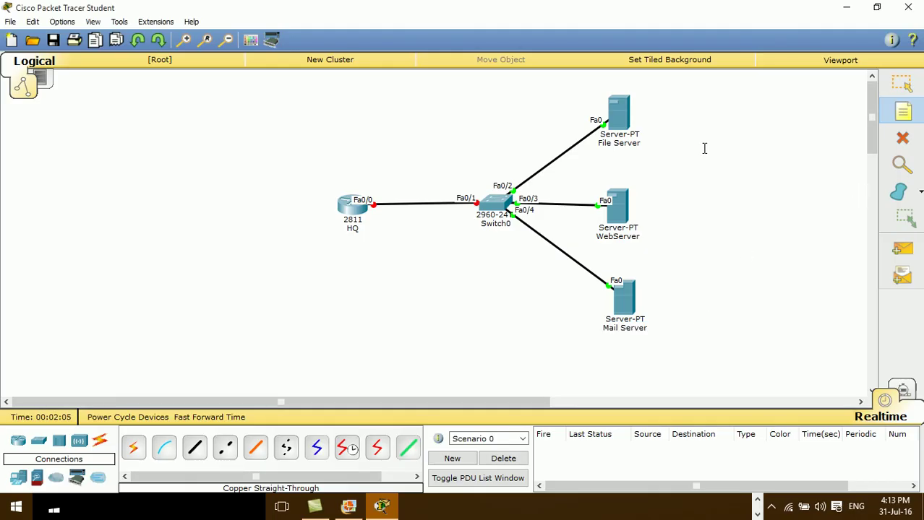
pyautogui.click(655, 114)
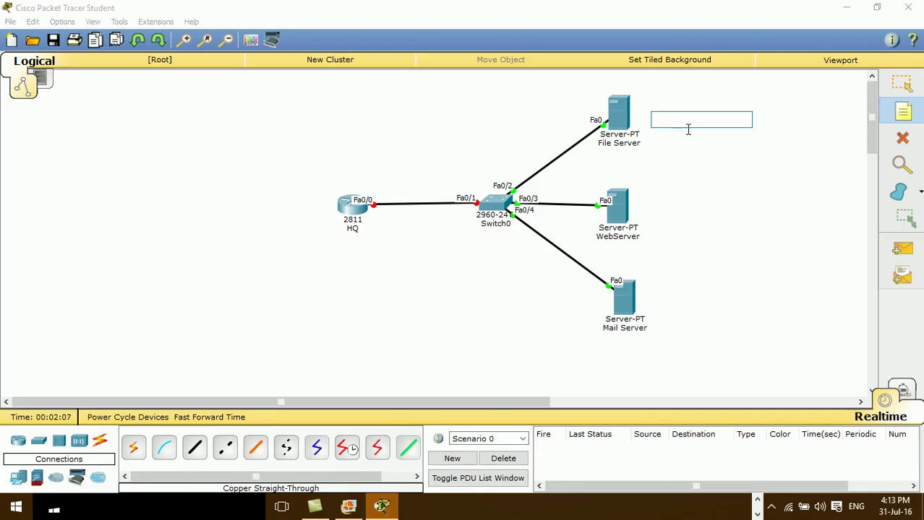
pyautogui.write('172.16.1.')
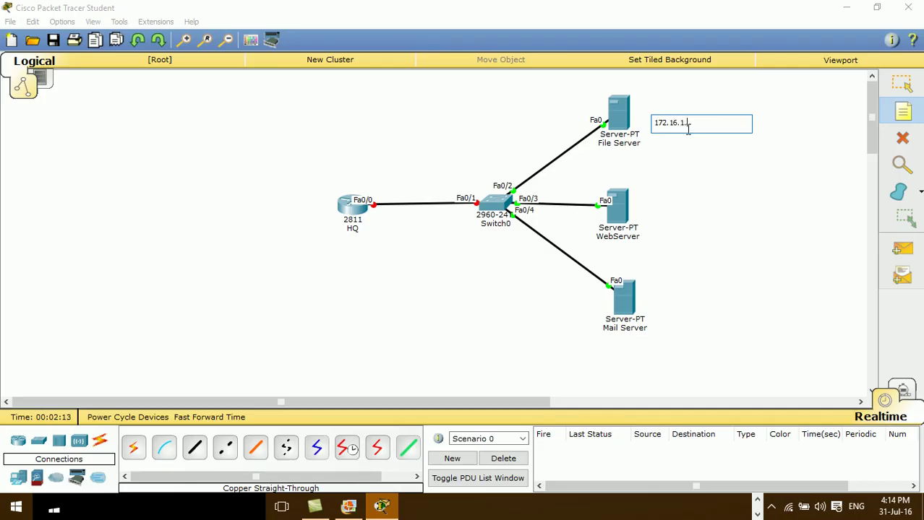
pyautogui.press('Escape')
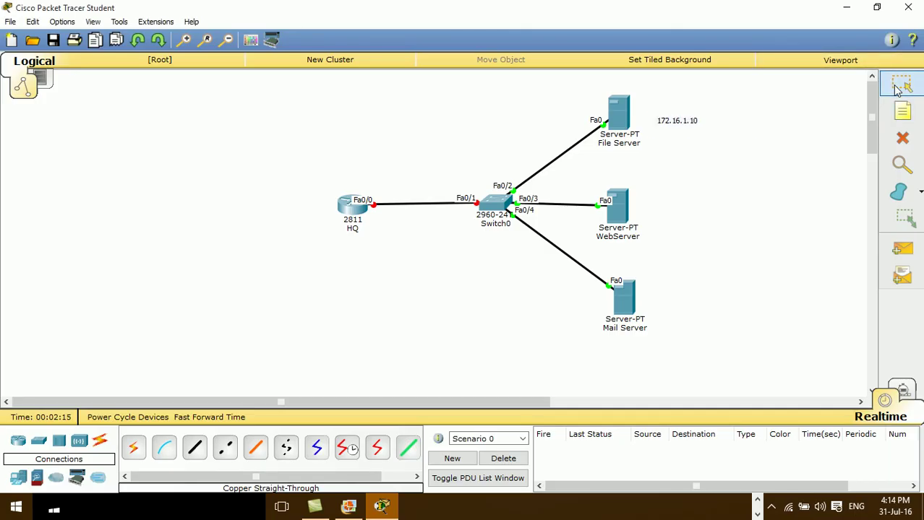
# Reuse the File Server's address text to place a note reading 172.16.1.11 beside the WebServer
pyautogui.doubleClick(686, 110)
pyautogui.moveTo(698, 106); pyautogui.dragTo(622, 128)
pyautogui.hotkey('ctrl', 'c')
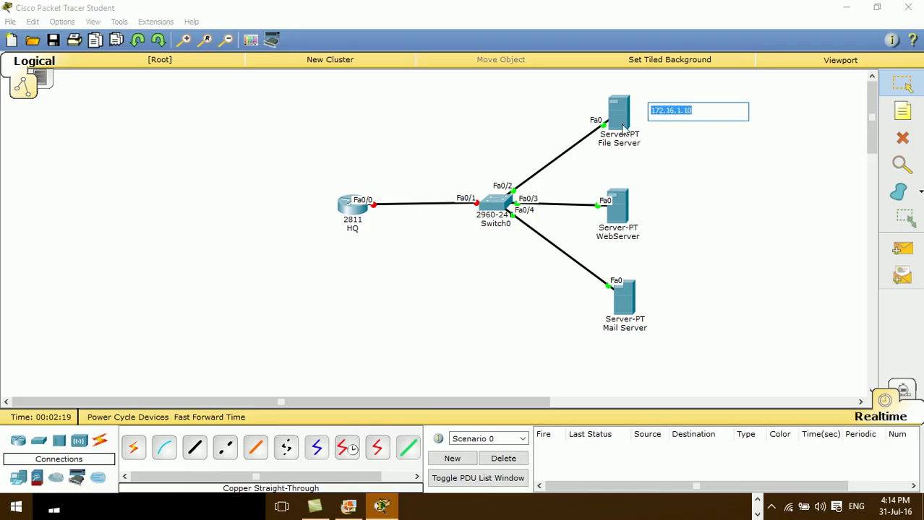
pyautogui.click(902, 110)
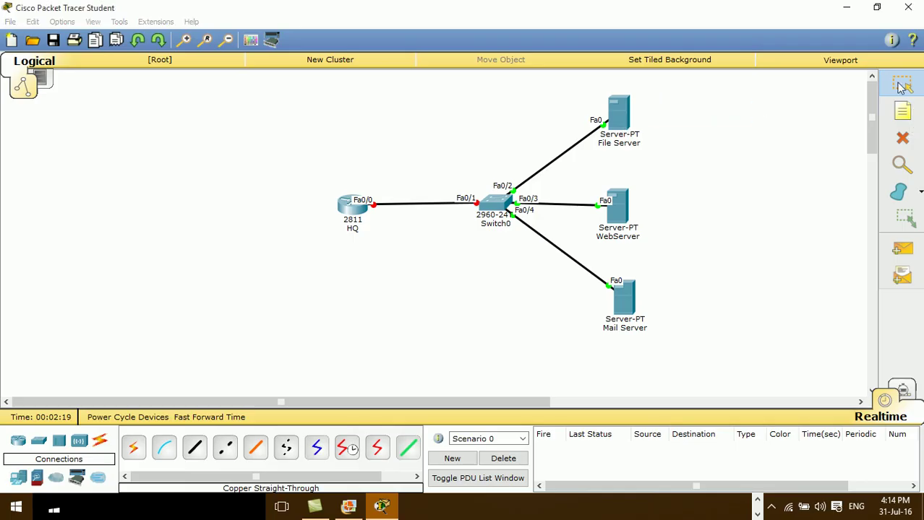
pyautogui.click(662, 205)
pyautogui.hotkey('ctrl', 'v')
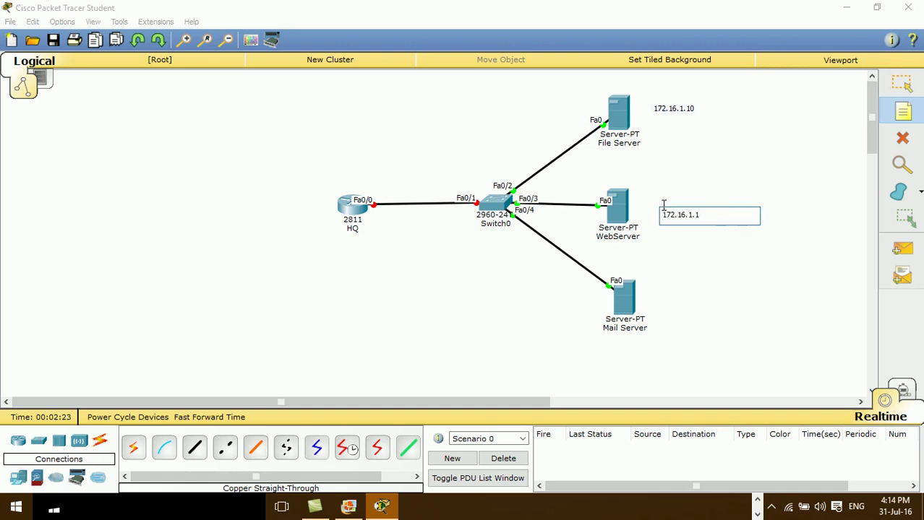
pyautogui.click(831, 191)
pyautogui.click(901, 87)
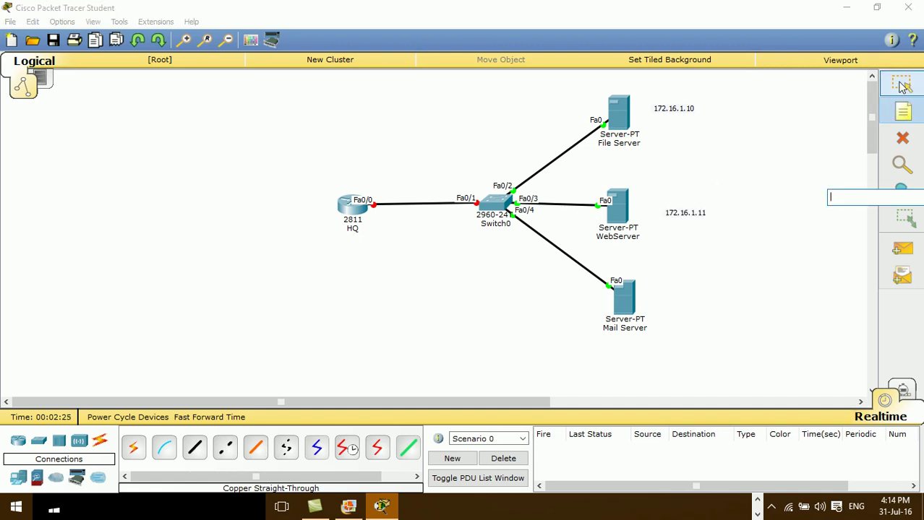
# Place a note reading 172.16.1.12 beside the Mail Server
pyautogui.click(903, 108)
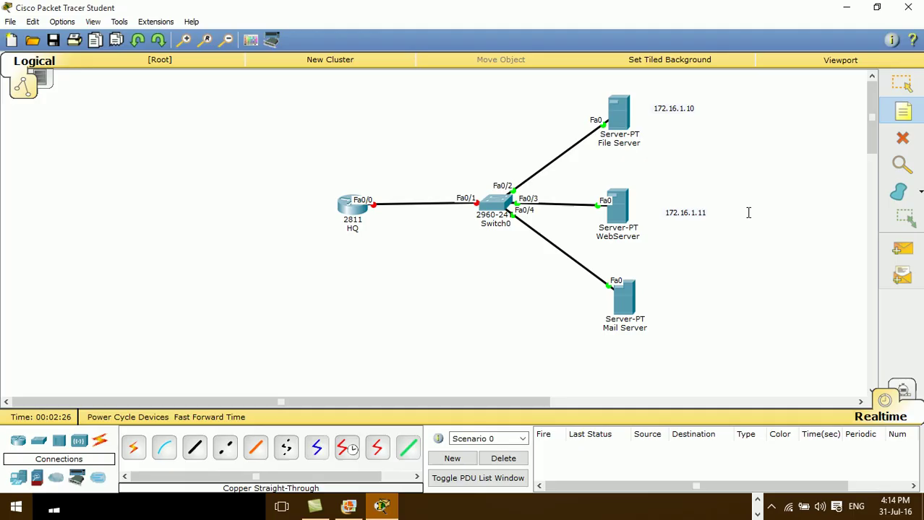
pyautogui.click(668, 296)
pyautogui.hotkey('ctrl', 'v')
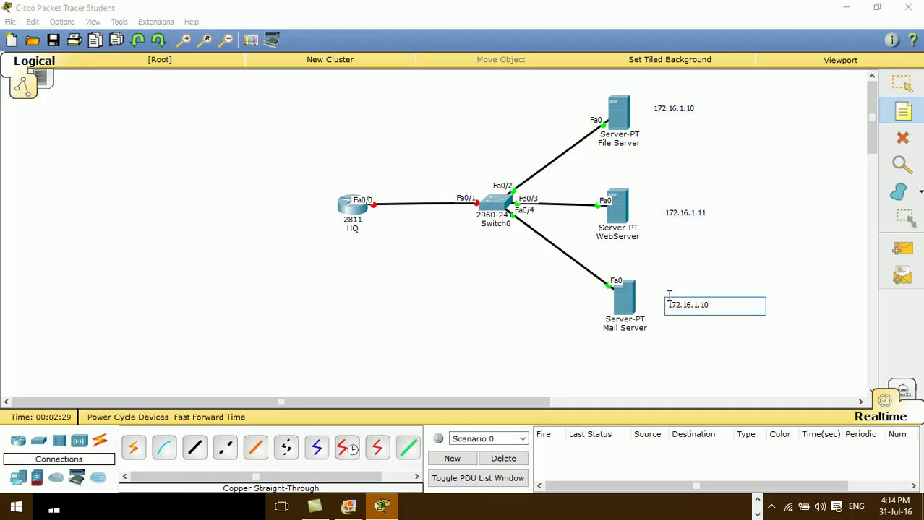
pyautogui.click(901, 84)
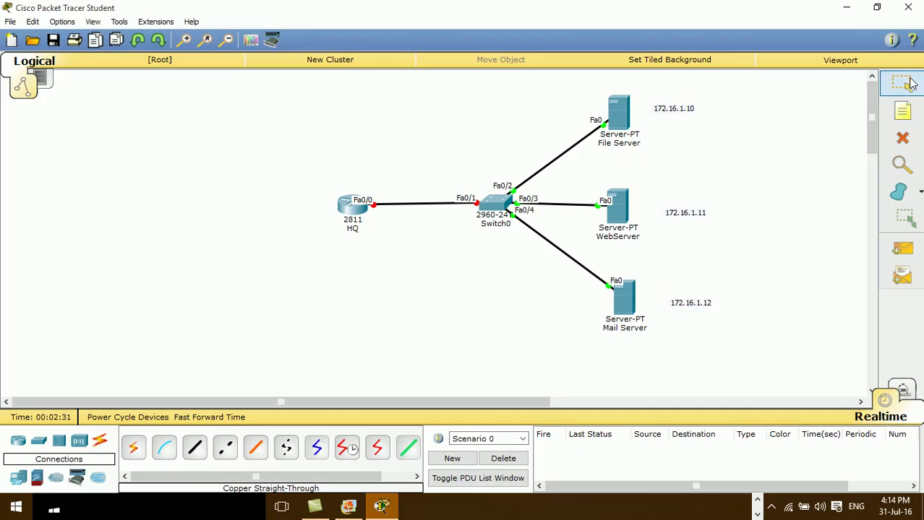
# Open the File Server's IP configuration and set its static IP address to 172.16.1.10
pyautogui.click(629, 125)
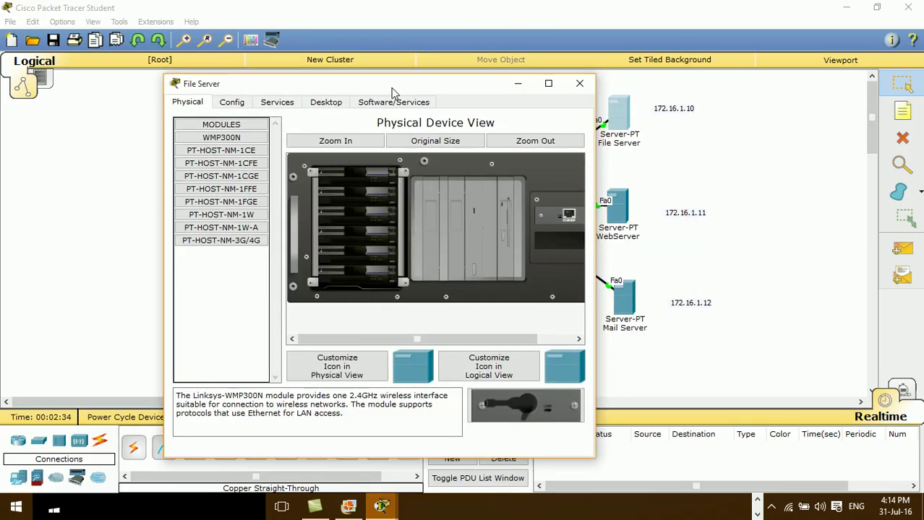
pyautogui.moveTo(391, 89); pyautogui.dragTo(345, 79)
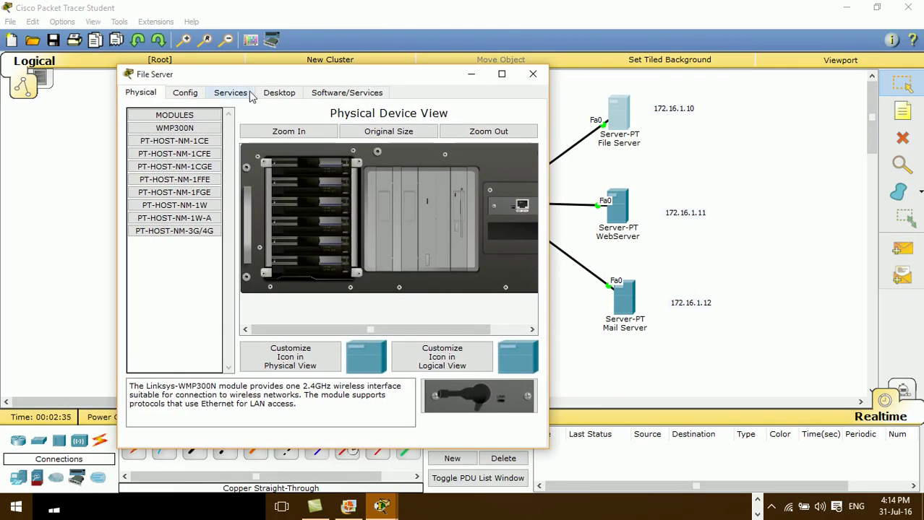
pyautogui.click(273, 94)
pyautogui.click(181, 147)
pyautogui.click(267, 200)
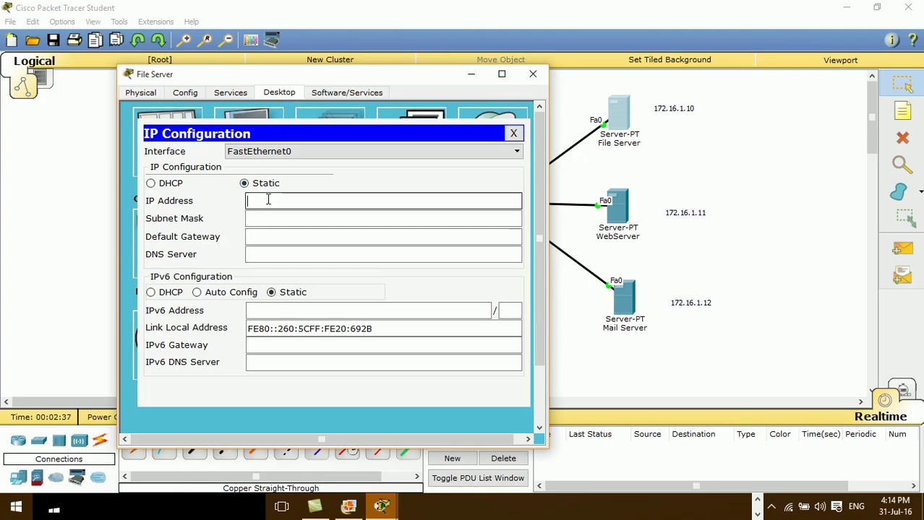
pyautogui.write('172.16.1.10')
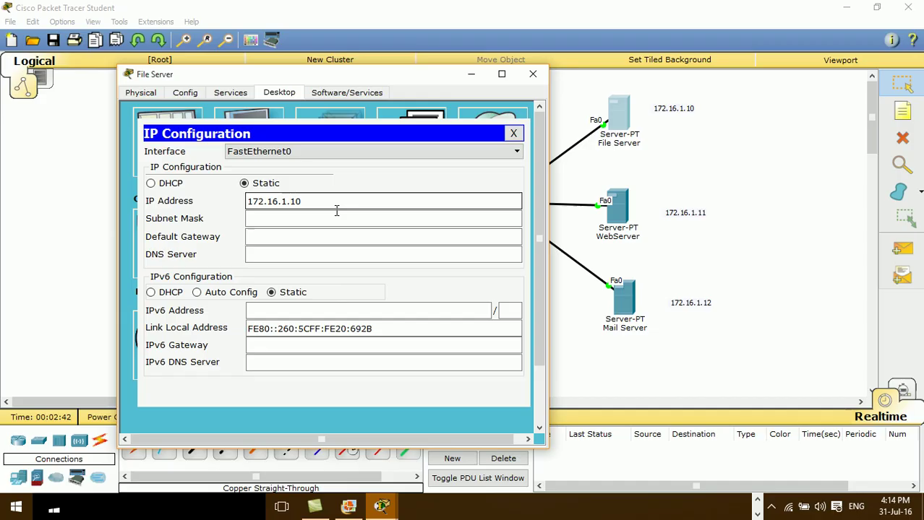
# Set the File Server's subnet mask to 255.255.255.0 and default gateway to 172.16.1.1, and close its window
pyautogui.click(334, 218)
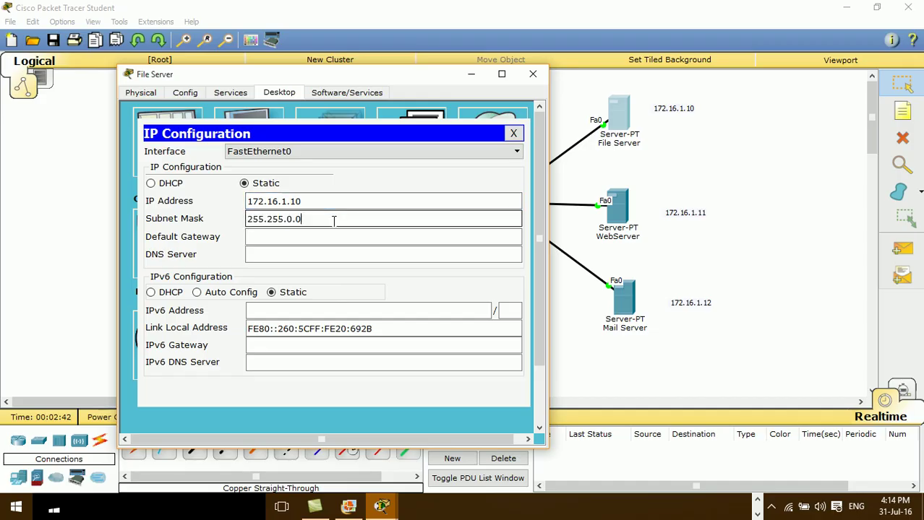
pyautogui.doubleClick(291, 219)
pyautogui.write('255.')
pyautogui.click(294, 239)
pyautogui.click(294, 239)
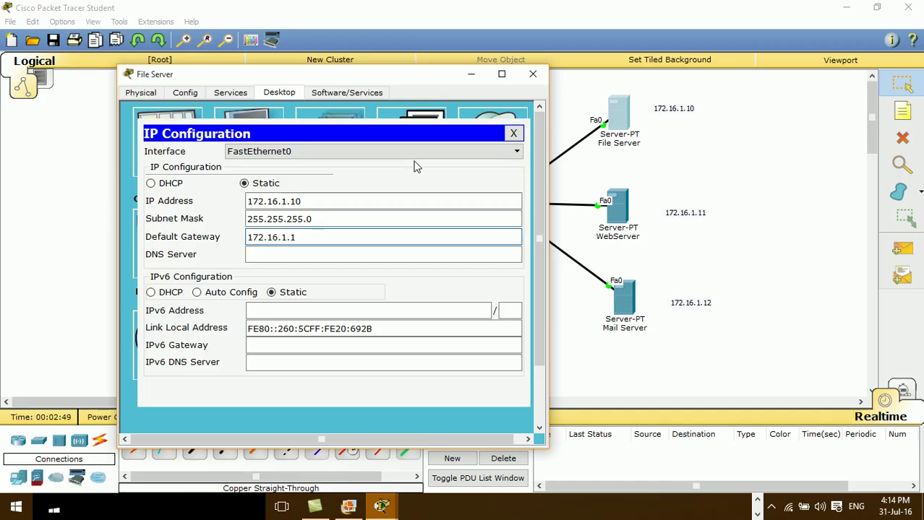
pyautogui.click(533, 73)
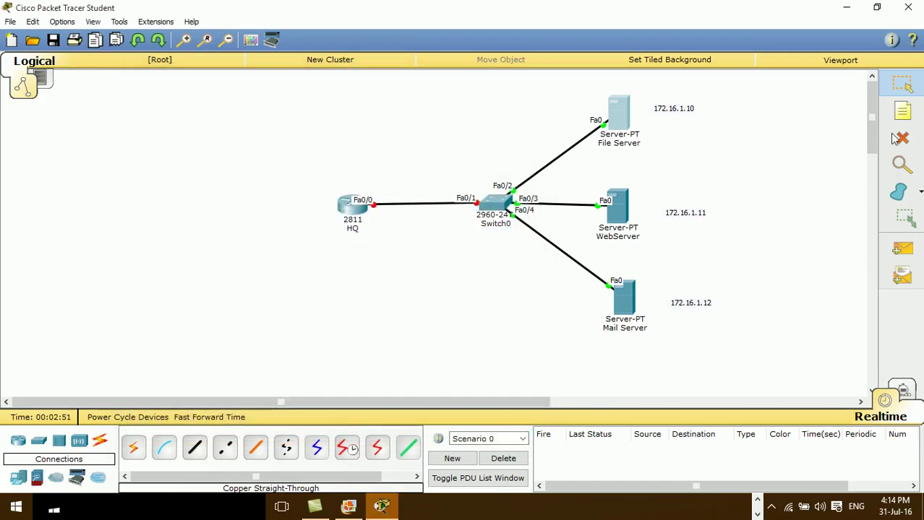
# Place a note reading 172.16.1.1 beside the HQ router's Fa0/0 interface
pyautogui.click(902, 110)
pyautogui.click(378, 186)
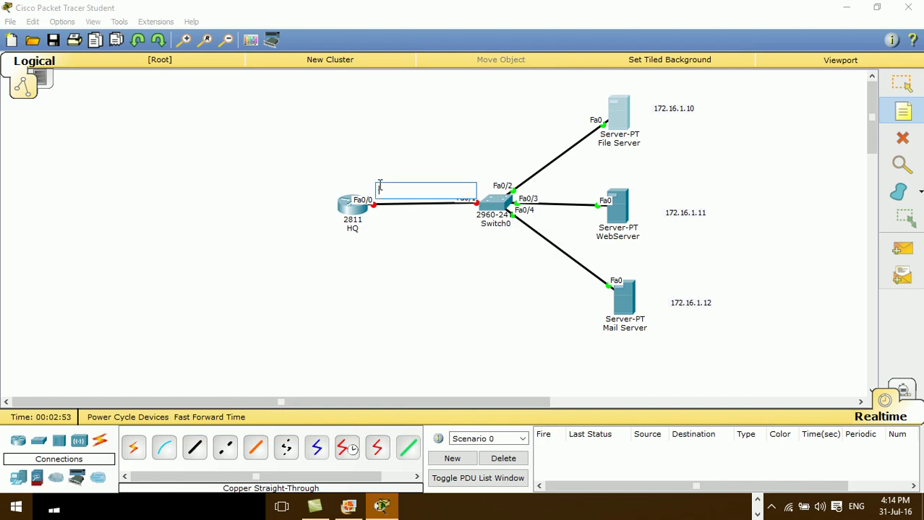
pyautogui.write('172.16.1.1')
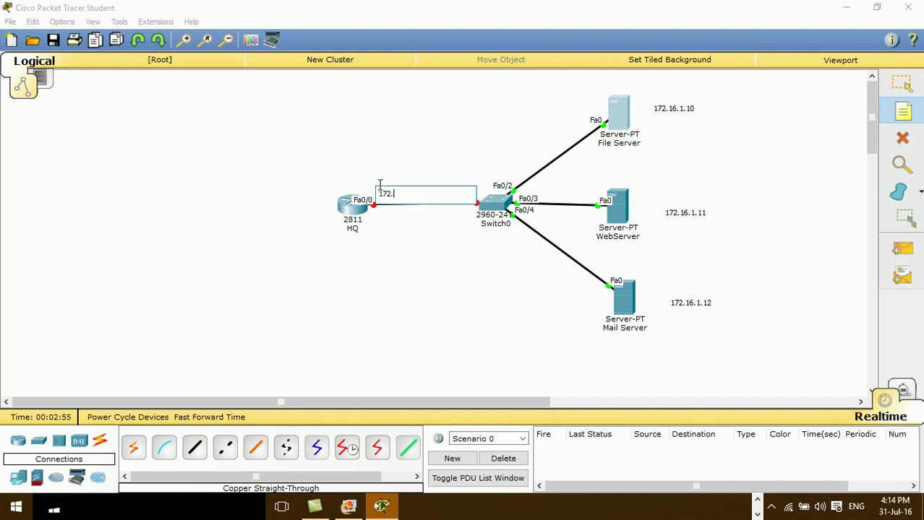
pyautogui.click(902, 84)
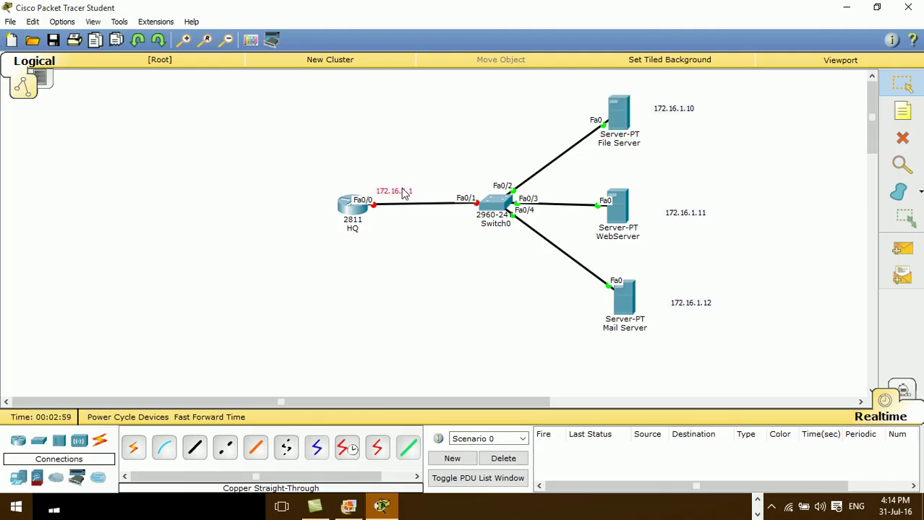
# Open the WebServer's IP configuration and set its static IP address to 172.16.1.11
pyautogui.click(618, 215)
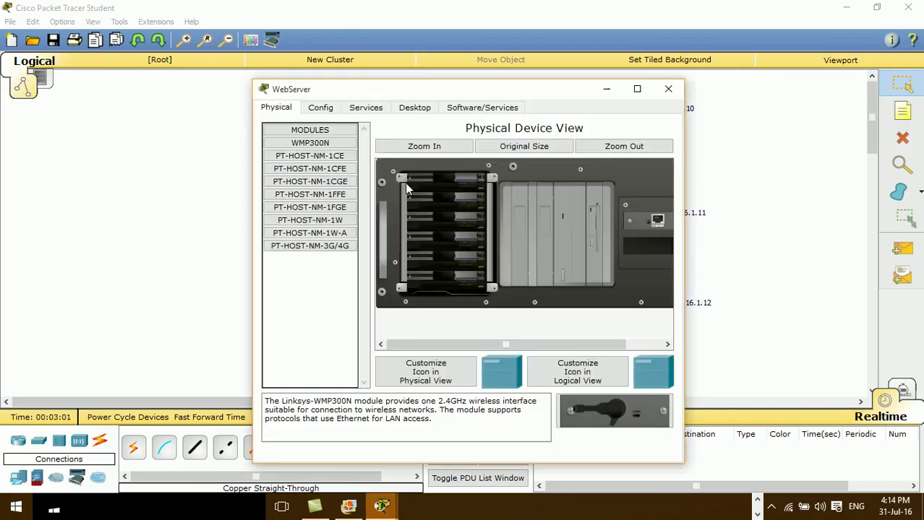
pyautogui.click(406, 107)
pyautogui.click(303, 167)
pyautogui.click(402, 215)
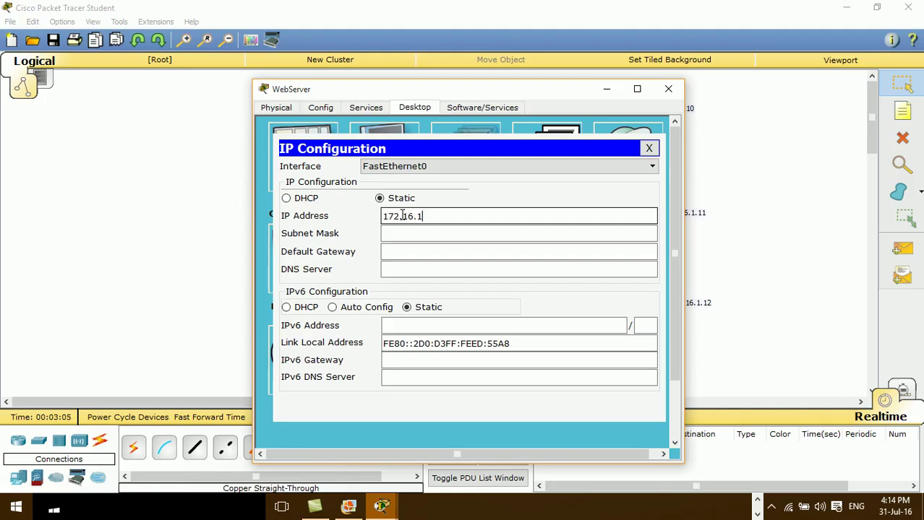
# Set the WebServer's subnet mask to 255.255.255.0 and default gateway to 172.16.1.1, and close its window
pyautogui.click(412, 234)
pyautogui.write('255')
pyautogui.click(441, 252)
pyautogui.write('172,16,1')
pyautogui.press('BackSpace')
pyautogui.press('BackSpace')
pyautogui.press('BackSpace')
pyautogui.press('BackSpace')
pyautogui.press('BackSpace')
pyautogui.write('.1.1.')
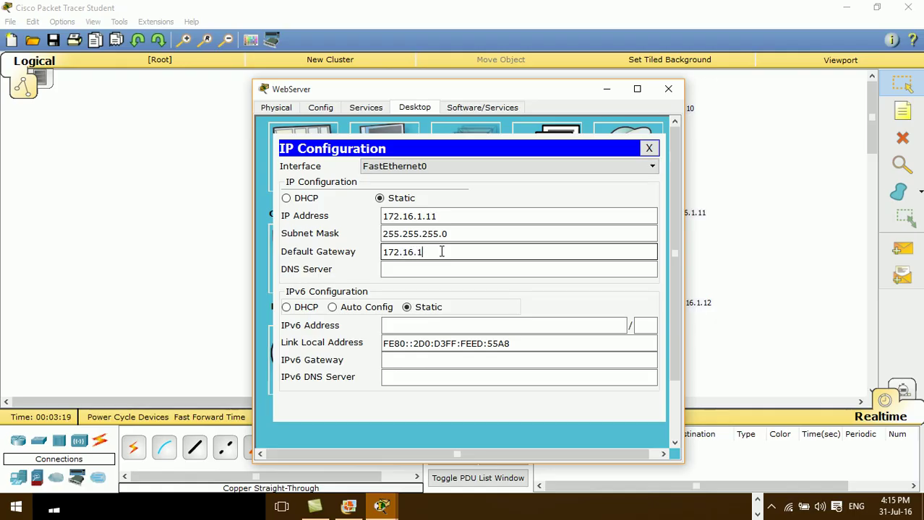
pyautogui.click(649, 148)
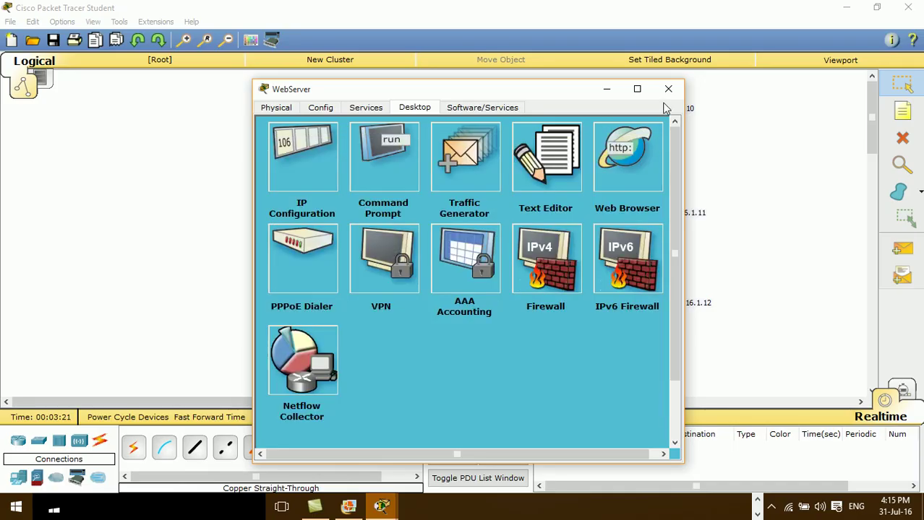
pyautogui.click(668, 89)
# Open the Mail Server's IP configuration and set its static IP address to 172.16.1.2
pyautogui.click(618, 308)
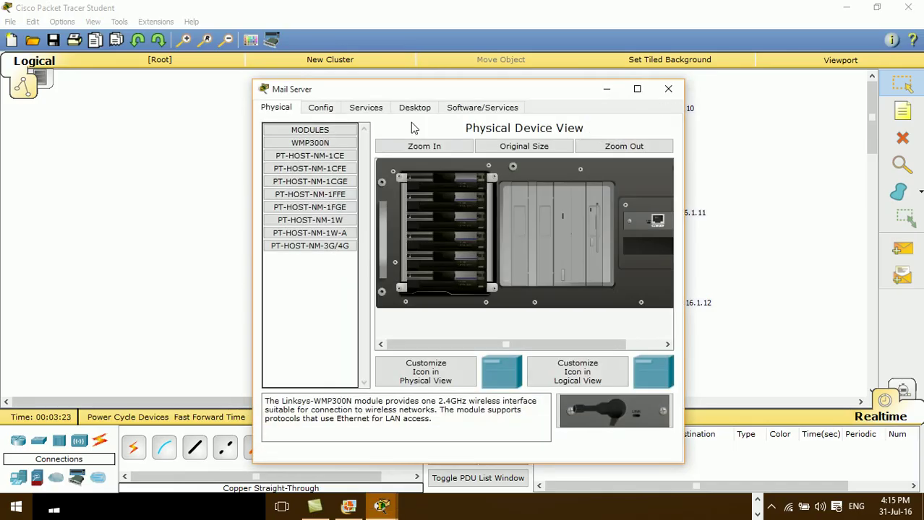
pyautogui.click(414, 108)
pyautogui.click(327, 150)
pyautogui.click(413, 211)
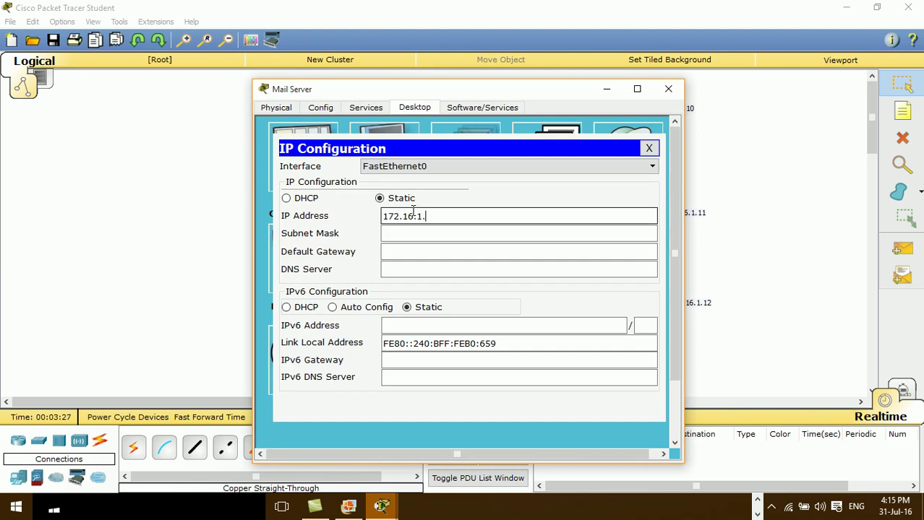
# Set the Mail Server's subnet mask to 255.255.255.0 and default gateway to 172.16.1.1, and close its window
pyautogui.click(416, 234)
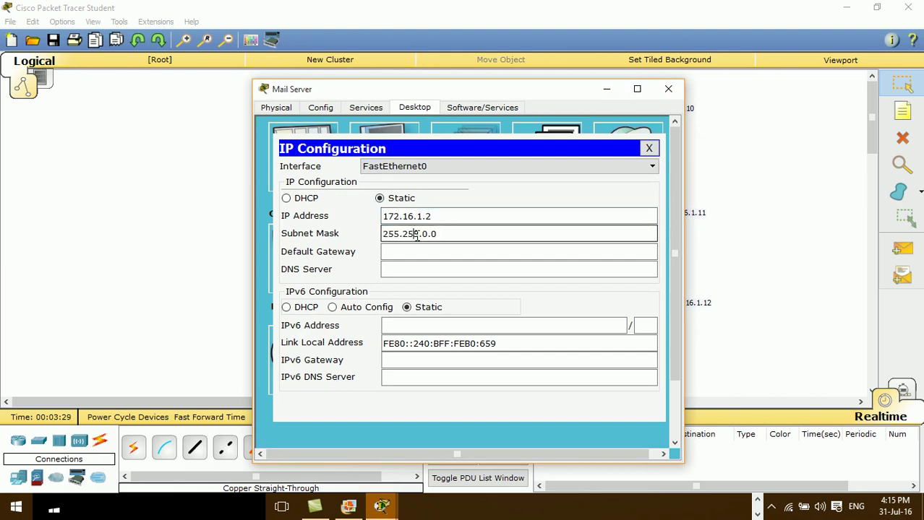
pyautogui.write('255')
pyautogui.click(410, 249)
pyautogui.write('172.16.1.1')
pyautogui.click(648, 148)
pyautogui.click(668, 89)
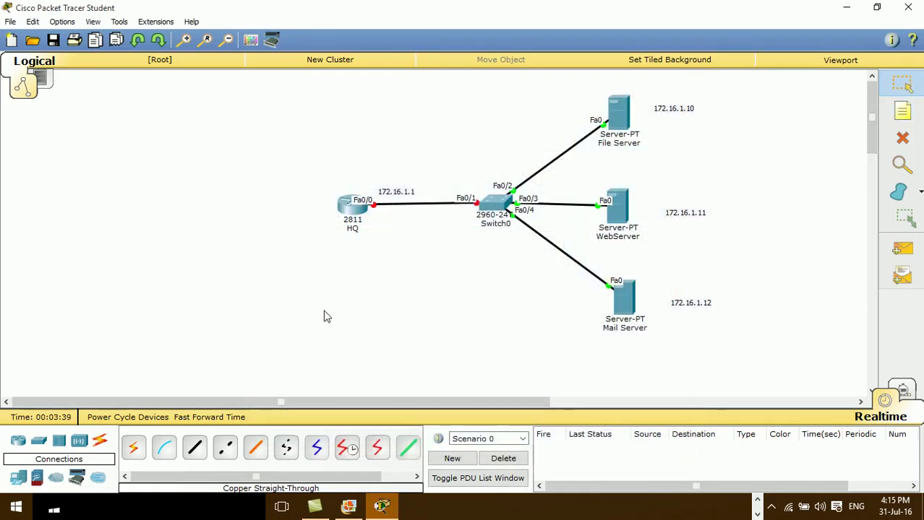
# Add a generic PC to the left of the HQ router and rename it Remote User
pyautogui.click(19, 478)
pyautogui.moveTo(133, 450); pyautogui.dragTo(182, 210)
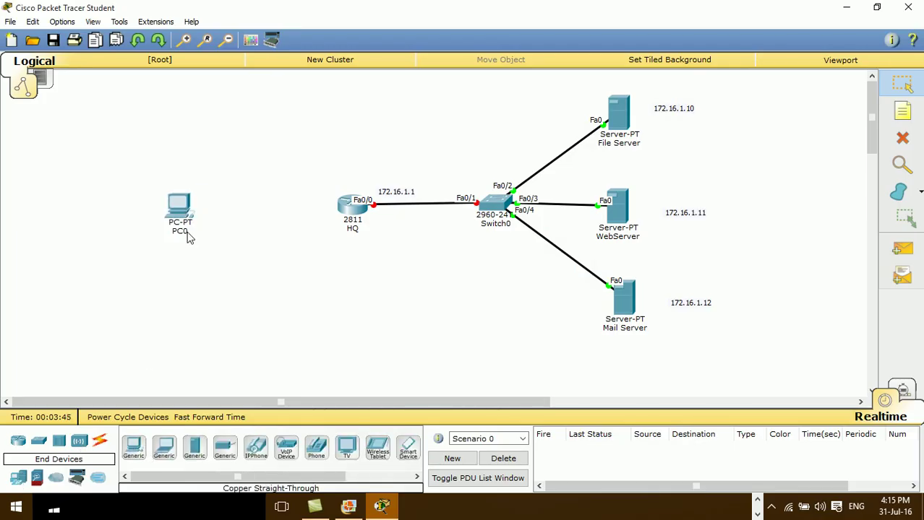
pyautogui.click(187, 237)
pyautogui.press('BackSpace')
pyautogui.write('Remote user')
pyautogui.press('BackSpace')
pyautogui.press('BackSpace')
pyautogui.press('BackSpace')
pyautogui.press('BackSpace')
pyautogui.write('User')
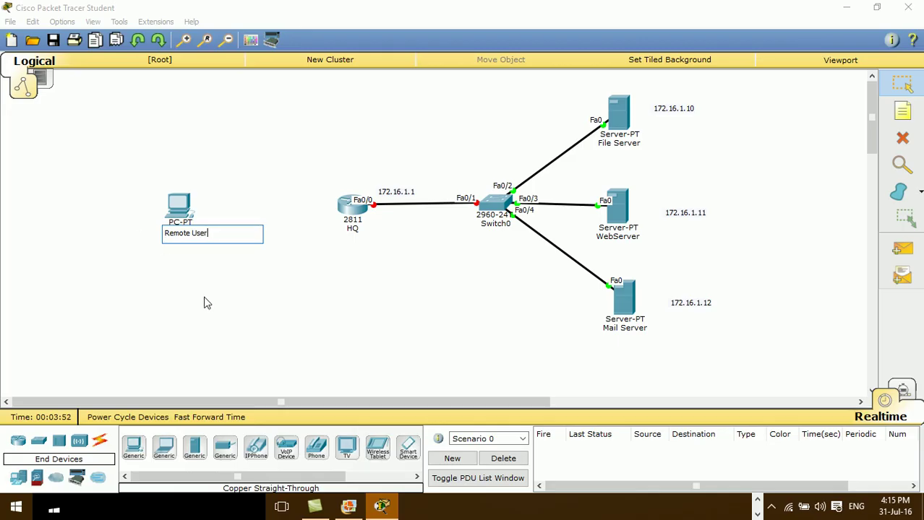
pyautogui.press('Return')
pyautogui.moveTo(184, 213); pyautogui.dragTo(178, 211)
# Connect the Remote User PC's Fa0 to the HQ router's Fa0/1 with a copper cross-over cable
pyautogui.click(100, 442)
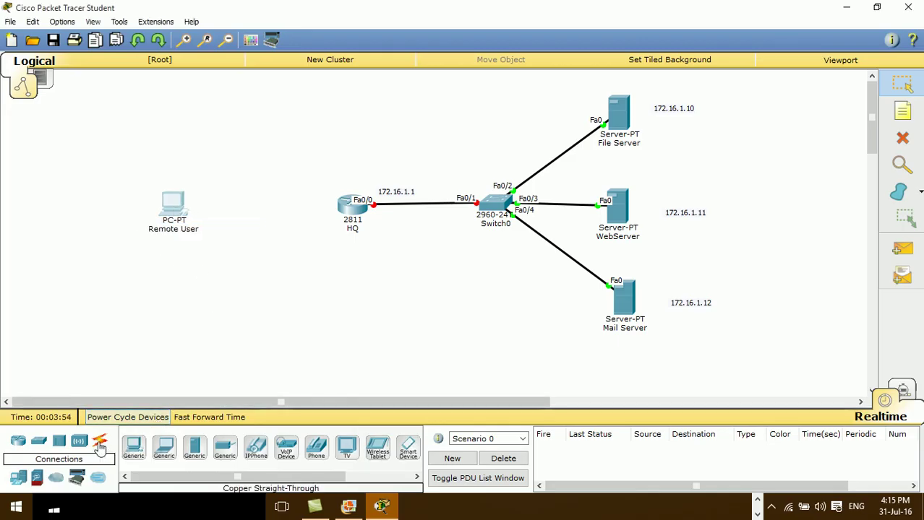
pyautogui.click(225, 447)
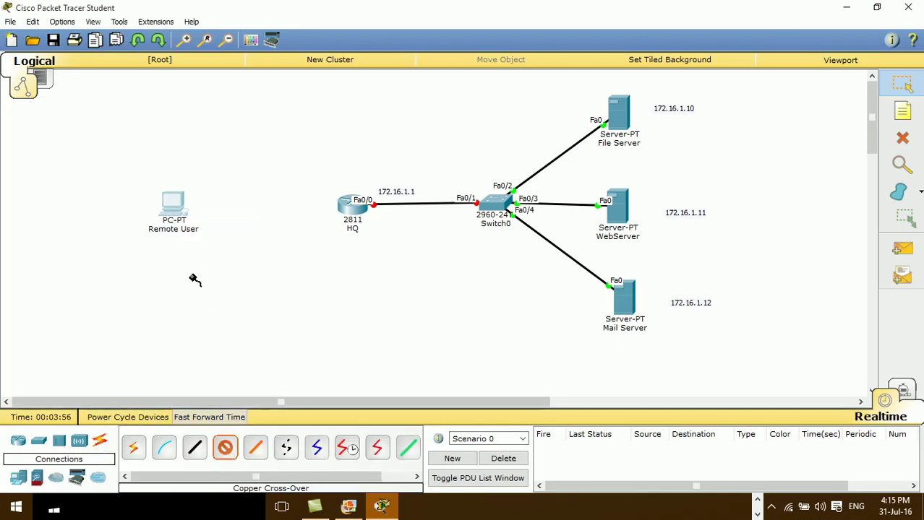
pyautogui.click(173, 211)
pyautogui.click(213, 228)
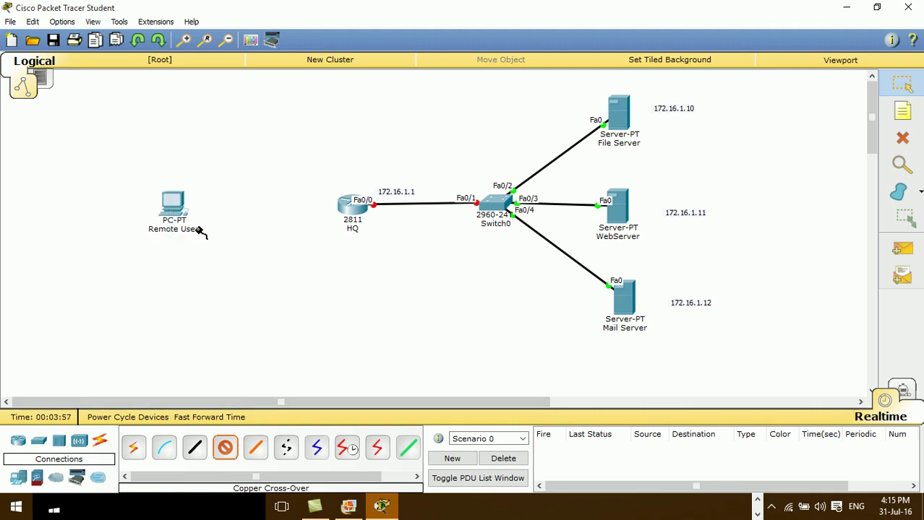
pyautogui.click(342, 205)
pyautogui.click(365, 240)
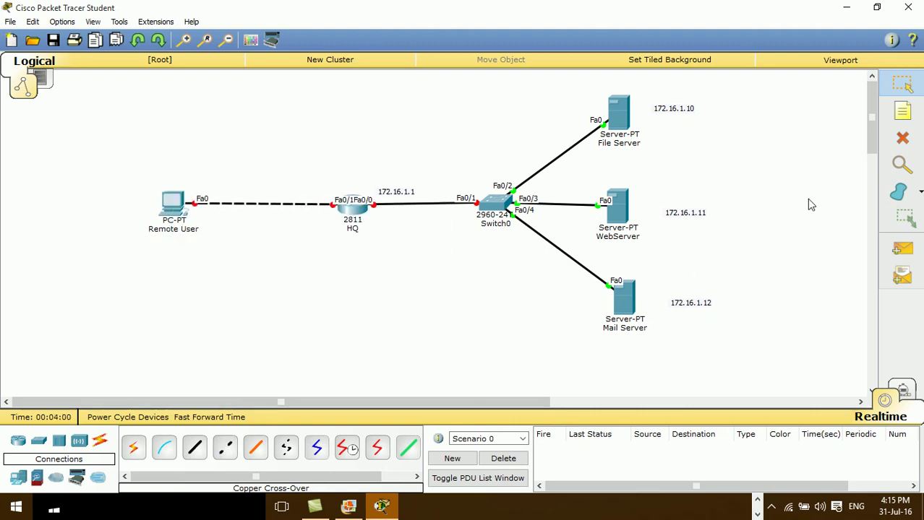
# Place a note reading 10.10.10.10 beside the Remote User PC
pyautogui.click(917, 119)
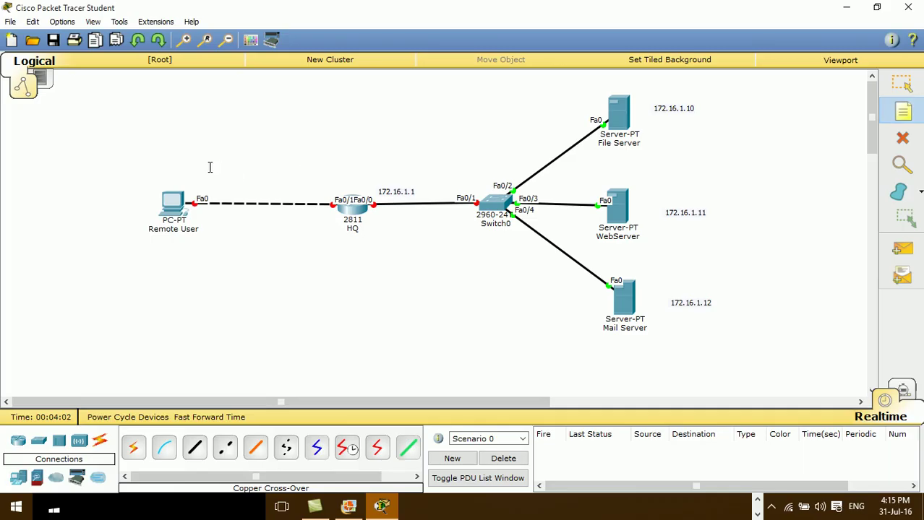
pyautogui.click(195, 185)
pyautogui.write('10.10.10')
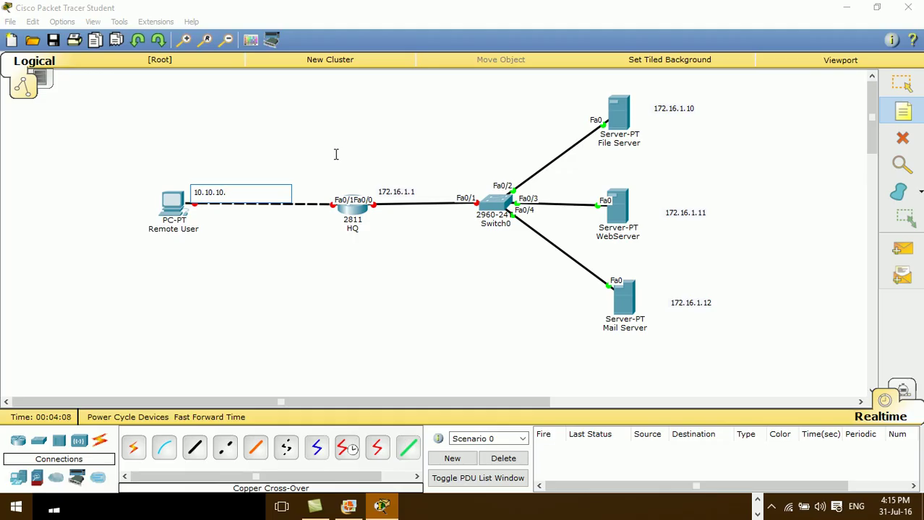
pyautogui.write('.10')
# Place a note reading 10.10.10.11 beside the HQ router's Fa0/1 port and position it and the 10.10.10.10 note just above the link
pyautogui.click(903, 111)
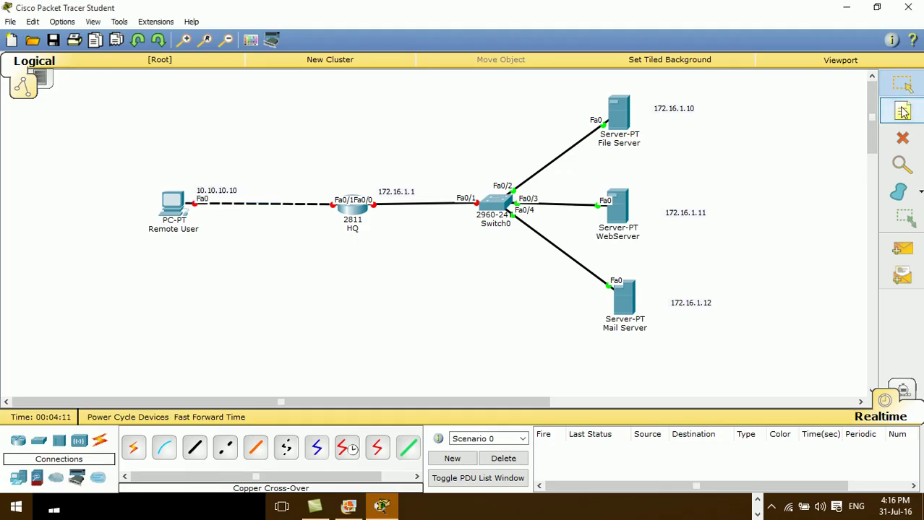
pyautogui.click(318, 186)
pyautogui.write('10')
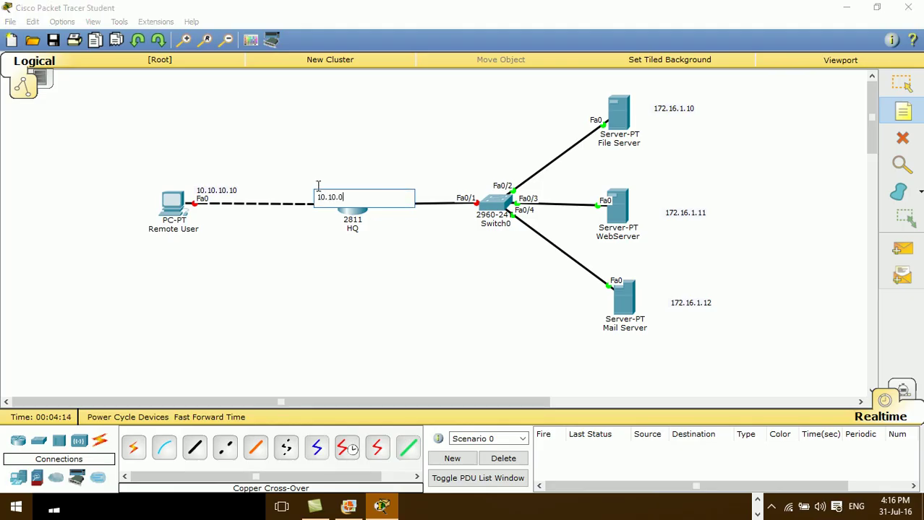
pyautogui.write('.10.11')
pyautogui.click(902, 83)
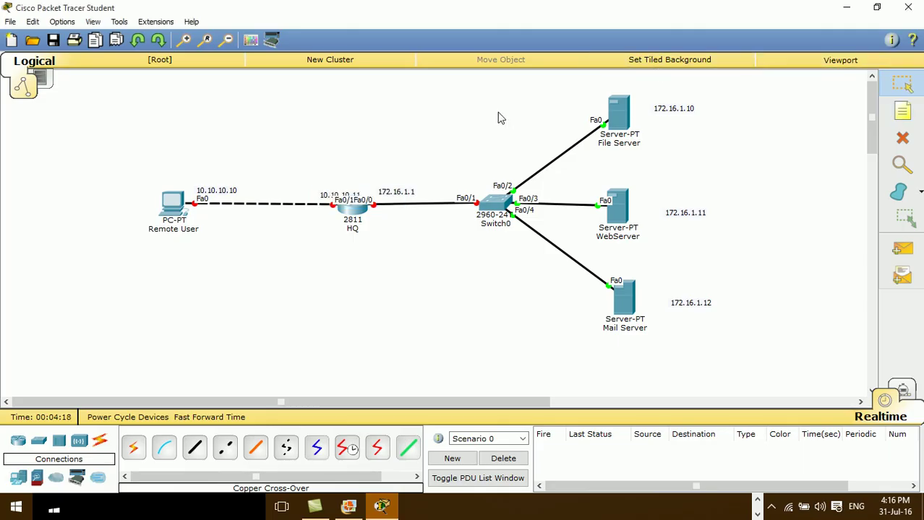
pyautogui.moveTo(330, 197); pyautogui.dragTo(303, 191)
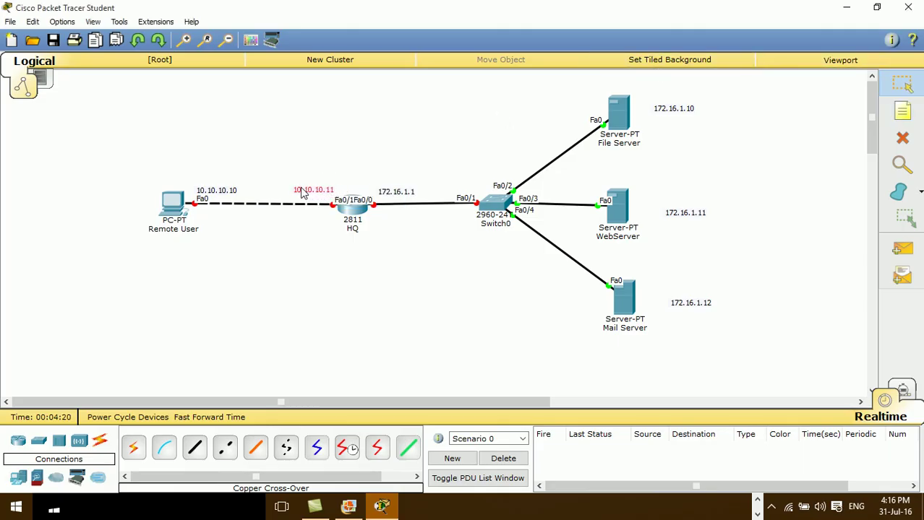
pyautogui.moveTo(236, 194); pyautogui.dragTo(232, 190)
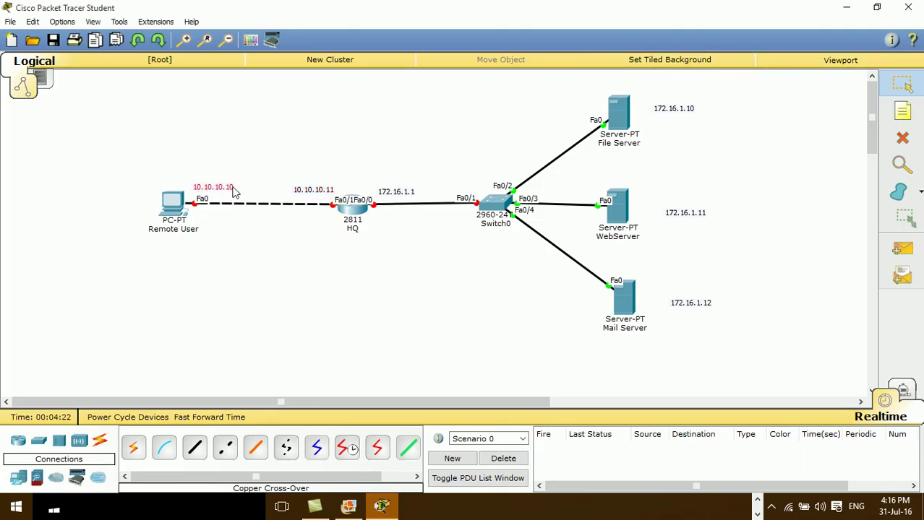
# Prefix the 10.10.10.11 note beside the HQ router with the text Public IP
pyautogui.doubleClick(296, 191)
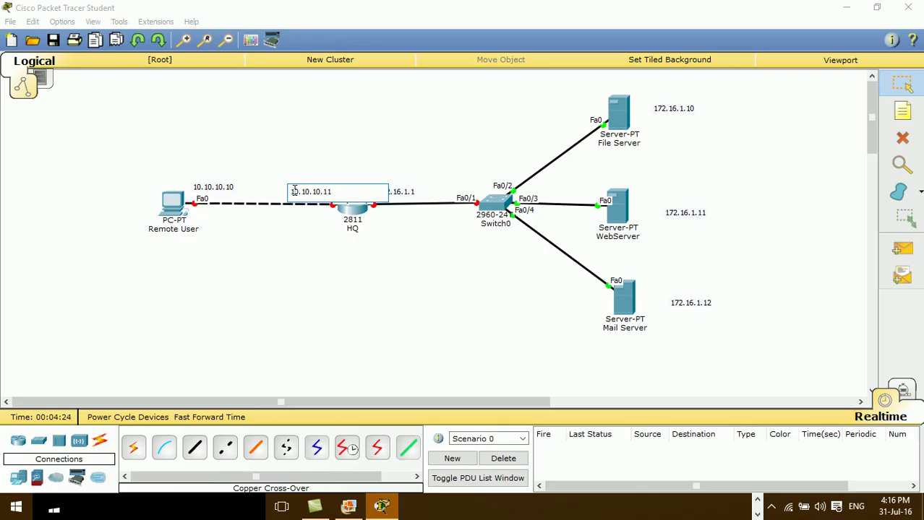
pyautogui.write('Public IP')
pyautogui.click(896, 87)
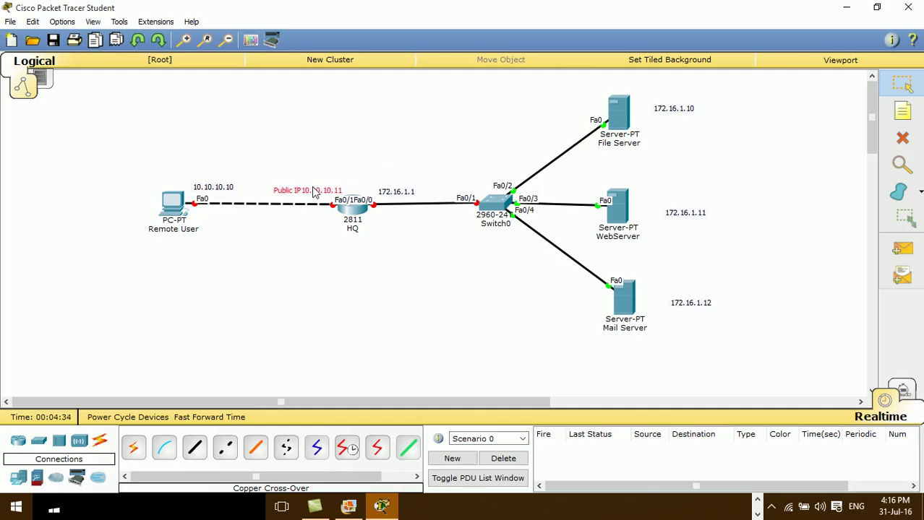
# Move the Remote User PC and its address note farther from the router, then shift the whole topology rightward to free space beside it
pyautogui.moveTo(175, 206); pyautogui.dragTo(132, 207)
pyautogui.moveTo(210, 189); pyautogui.dragTo(167, 191)
pyautogui.moveTo(63, 91); pyautogui.dragTo(772, 338)
pyautogui.moveTo(621, 306); pyautogui.dragTo(757, 326)
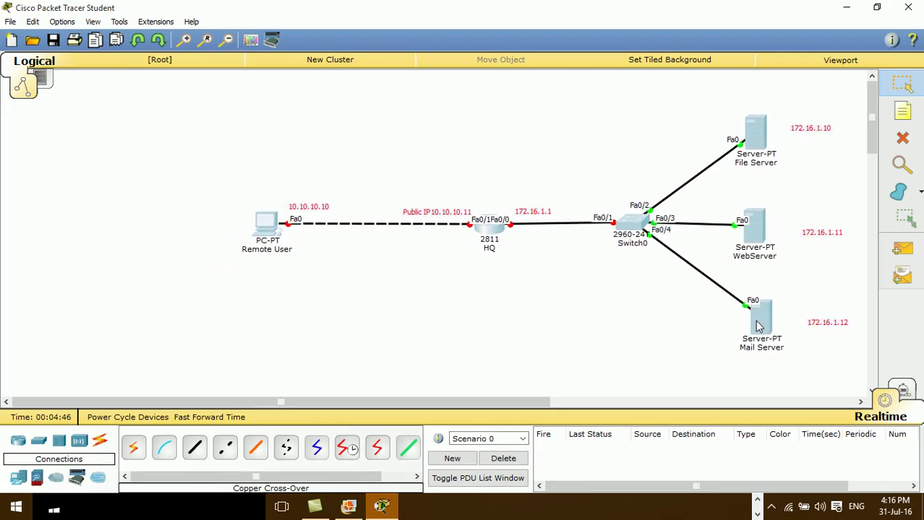
pyautogui.click(602, 152)
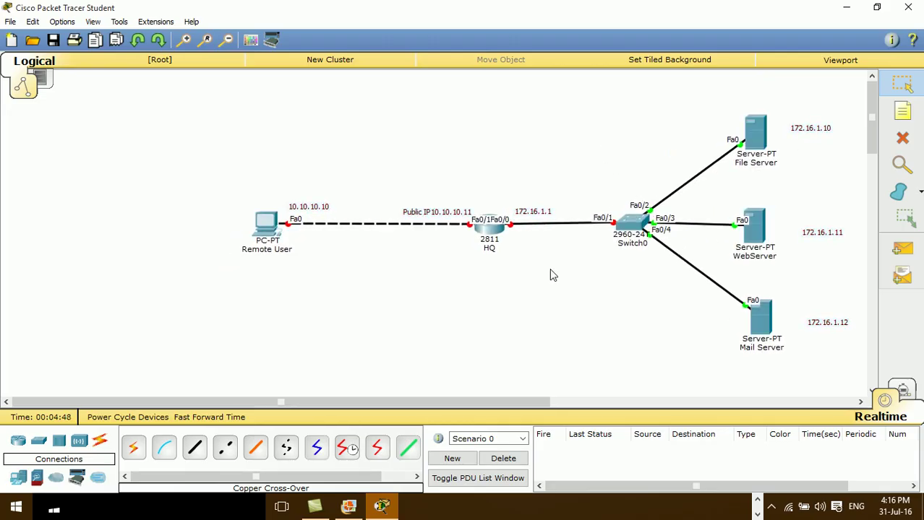
# Add a title note above the topology reading How to configure VPN Remote Access Using IPsec in the Cisco Packet Tracer
pyautogui.click(902, 111)
pyautogui.click(51, 116)
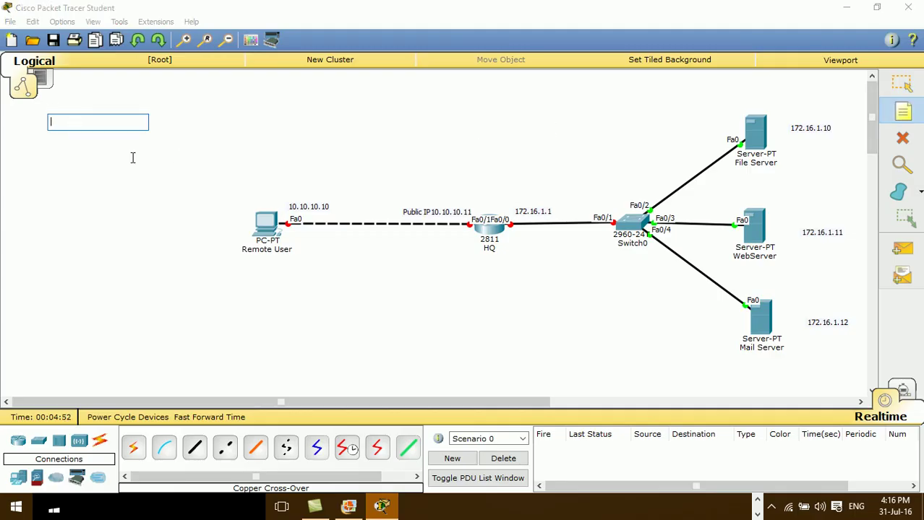
pyautogui.write('How to')
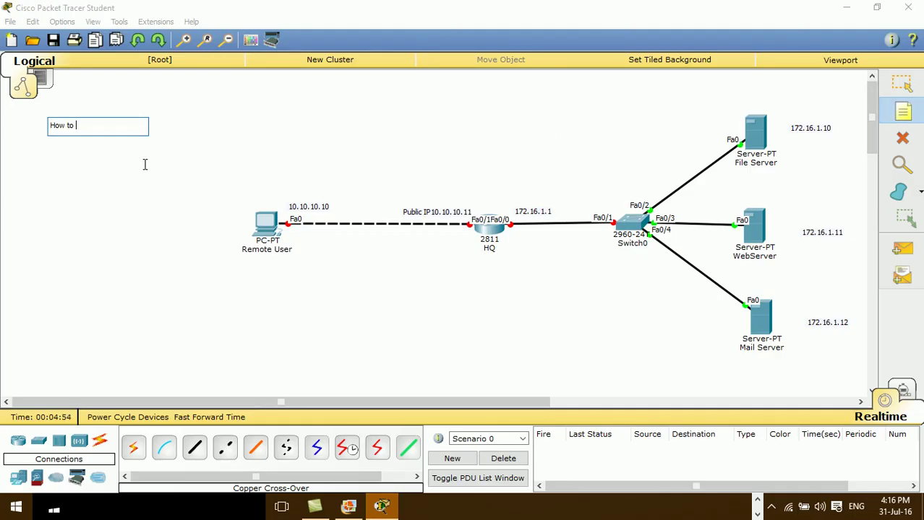
pyautogui.write(' confiug')
pyautogui.write('mote Access Using IPsec')
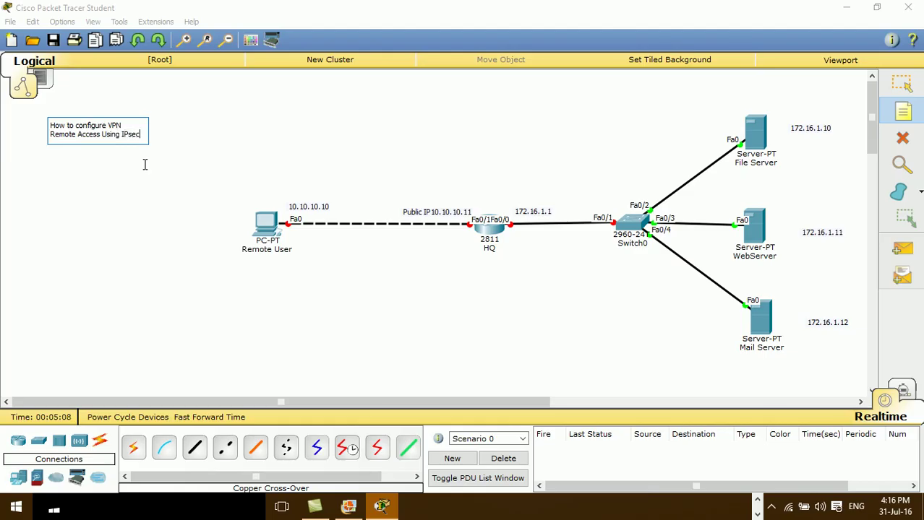
pyautogui.write('n the Cisco Packet T')
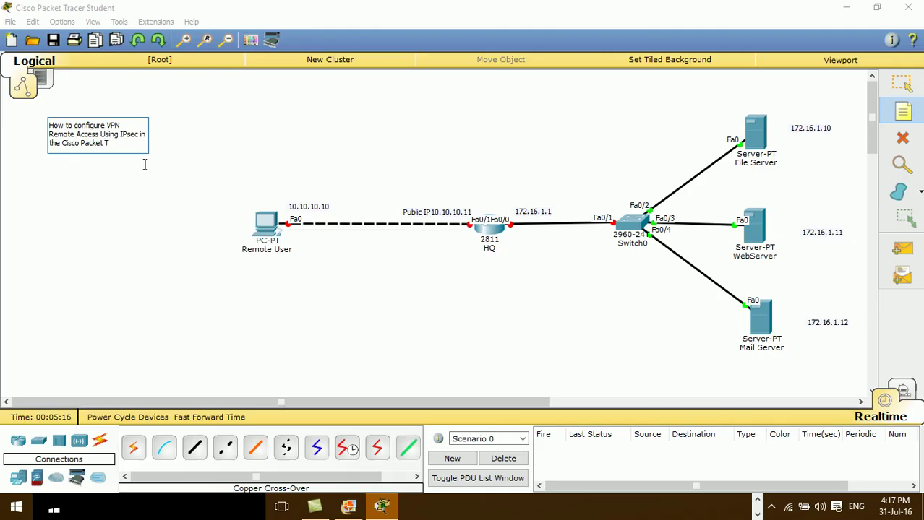
pyautogui.write('racer')
pyautogui.click(146, 171)
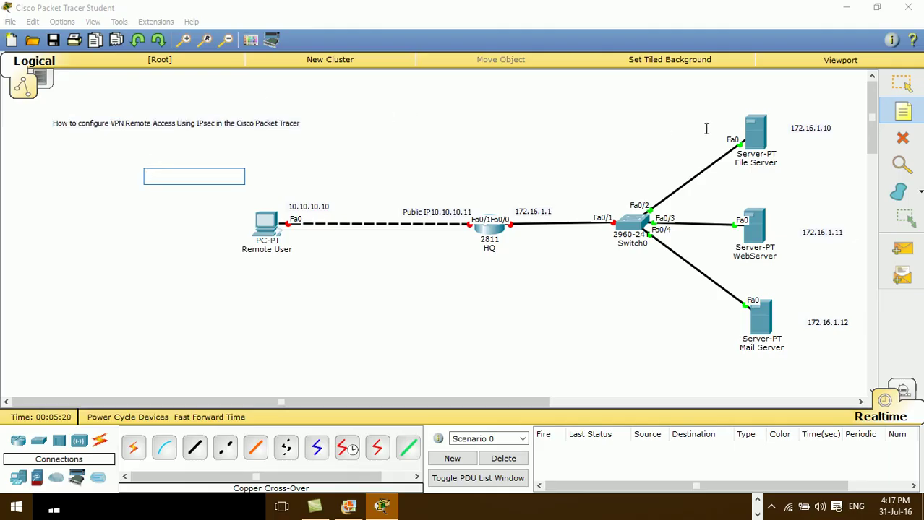
pyautogui.click(902, 85)
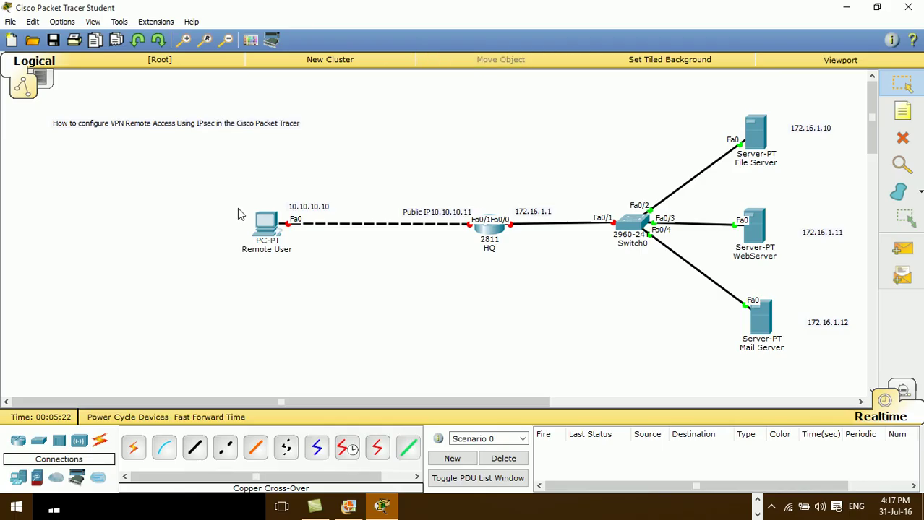
# Move the Remote User PC and its 10.10.10.10 note diagonally below the HQ router, and shift the title note closer to the workspace corner
pyautogui.moveTo(262, 239); pyautogui.dragTo(304, 290)
pyautogui.moveTo(300, 211); pyautogui.dragTo(362, 295)
pyautogui.moveTo(347, 250); pyautogui.dragTo(368, 266)
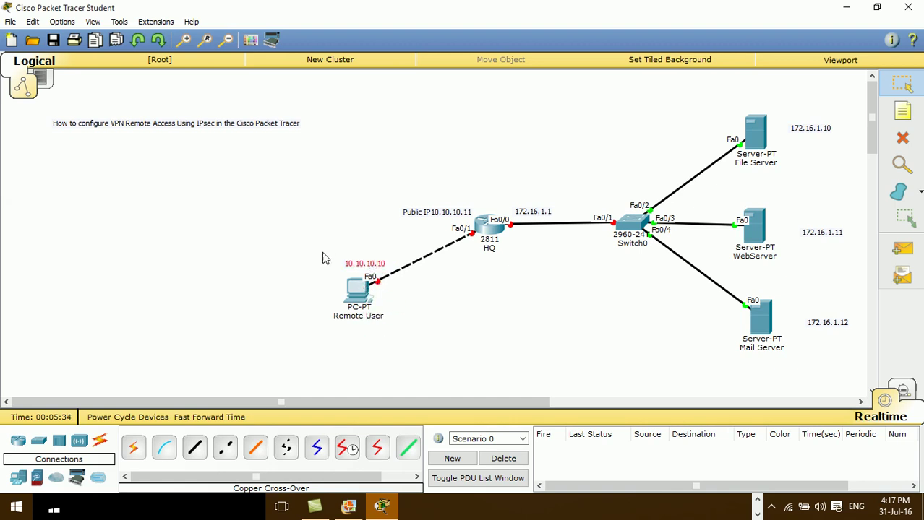
pyautogui.moveTo(153, 126); pyautogui.dragTo(138, 118)
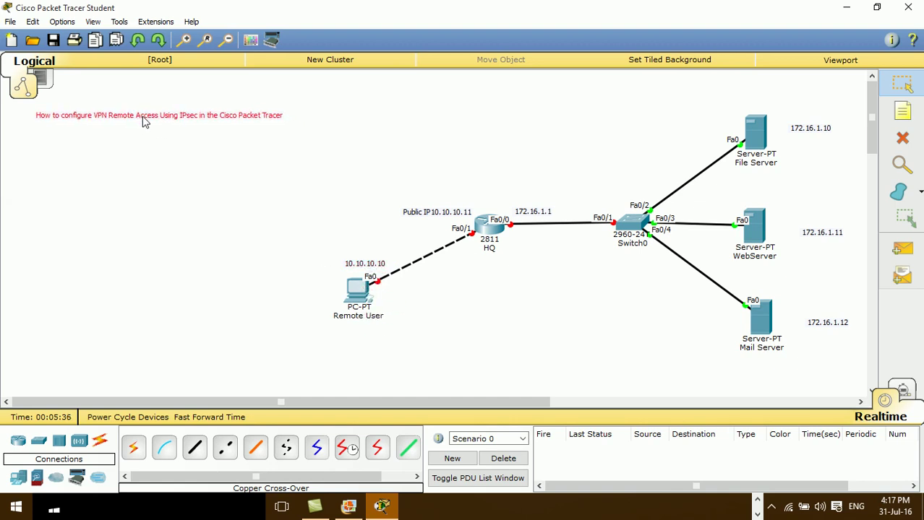
# Add a note reading Step- Asign IP to The Router HQ and align it directly beneath the title note
pyautogui.click(902, 110)
pyautogui.click(41, 144)
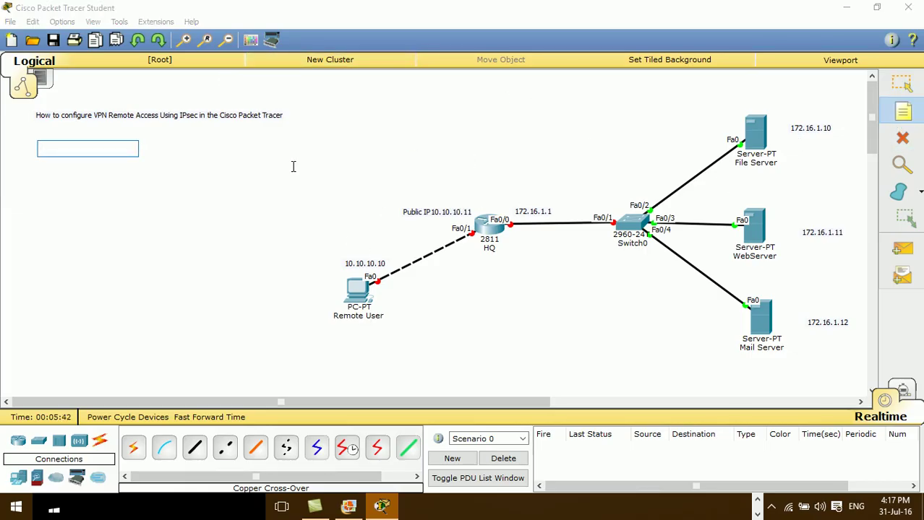
pyautogui.write('Step- Asign I')
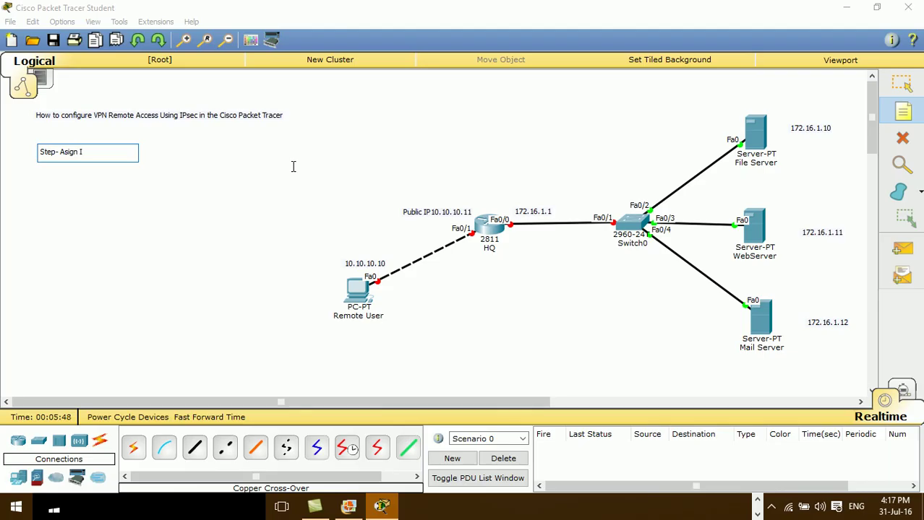
pyautogui.press('BackSpace')
pyautogui.press('BackSpace')
pyautogui.press('BackSpace')
pyautogui.write('er')
pyautogui.press('Return')
pyautogui.write('H')
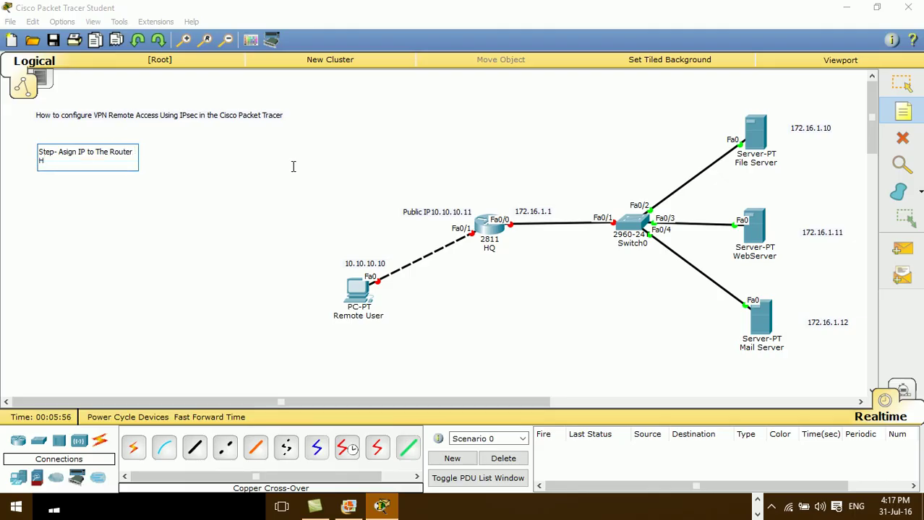
pyautogui.write('Q')
pyautogui.click(901, 83)
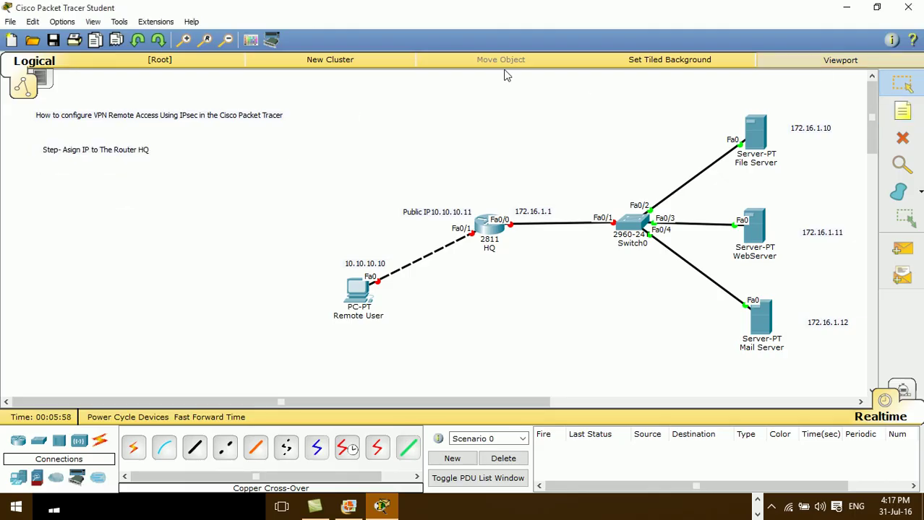
pyautogui.moveTo(133, 152); pyautogui.dragTo(126, 141)
pyautogui.click(212, 193)
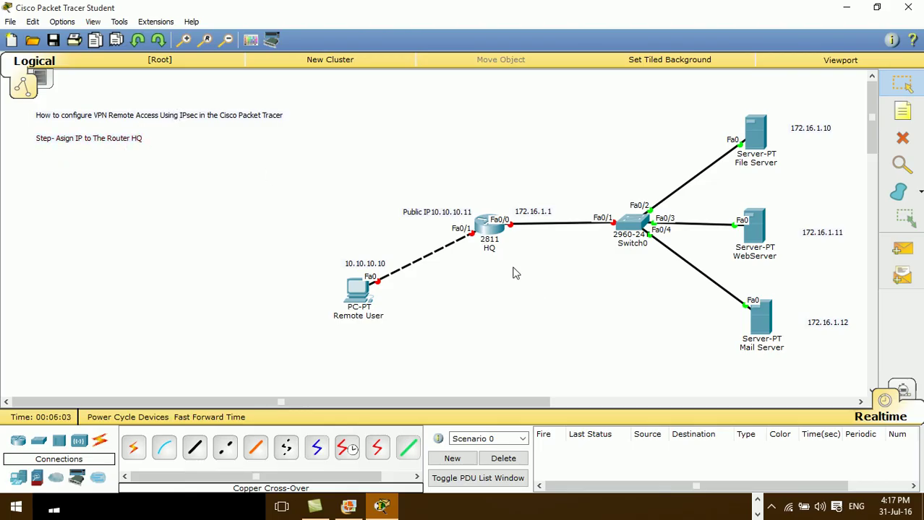
# Open the HQ router's command line beside the topology and decline the initial configuration dialog
pyautogui.click(489, 226)
pyautogui.moveTo(437, 100); pyautogui.dragTo(759, 62)
pyautogui.click(672, 69)
pyautogui.press('Return')
pyautogui.press('Return')
pyautogui.press('Return')
pyautogui.write('n')
pyautogui.press('Return')
pyautogui.press('Return')
# Enter privileged mode and then global configuration mode on the HQ router with enable and configure terminal
pyautogui.write('en')
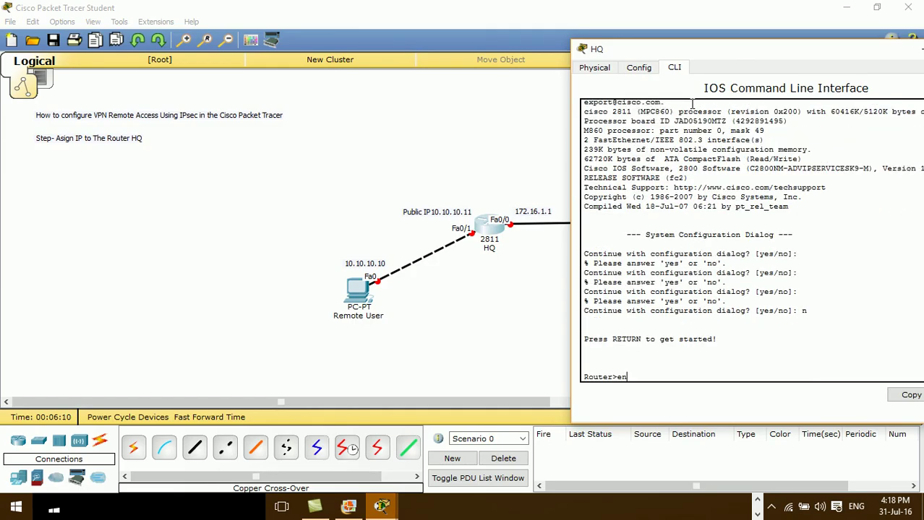
pyautogui.press('Tab')
pyautogui.press('Return')
pyautogui.write('conf')
pyautogui.press('Tab')
pyautogui.write('t')
pyautogui.press('Tab')
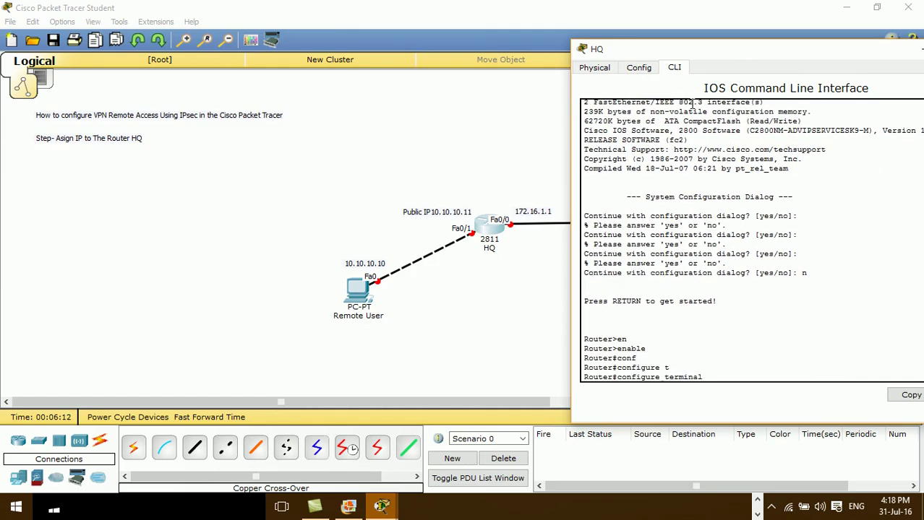
pyautogui.press('Return')
# Set the router's hostname to HQ
pyautogui.write('hos')
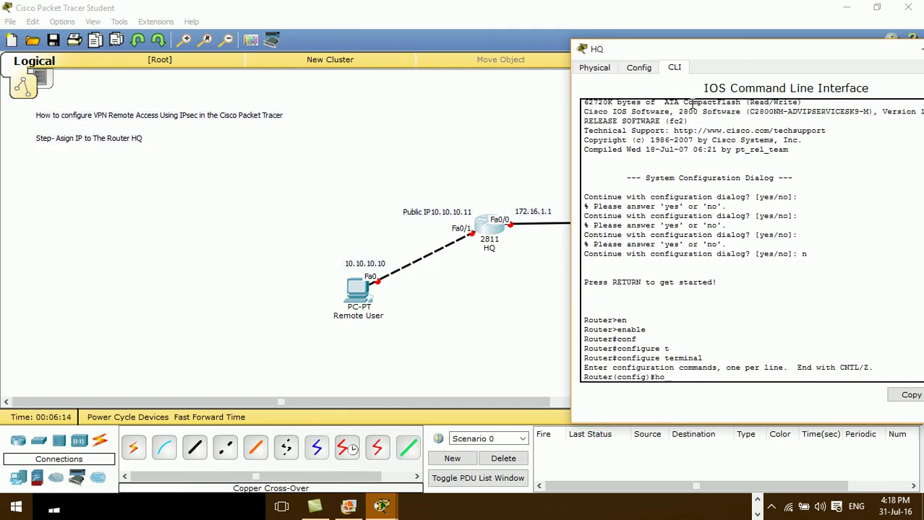
pyautogui.press('Tab')
pyautogui.write('HQ')
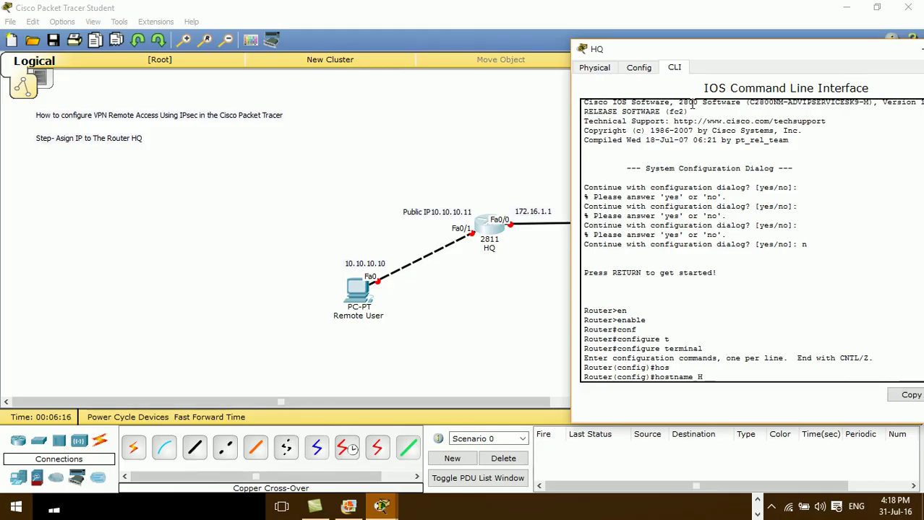
pyautogui.press('Return')
pyautogui.press('Return')
pyautogui.press('Return')
pyautogui.press('Return')
# Assign IP address 172.16.1.1 with mask 255.255.255.0 to the HQ router's interface f0/0
pyautogui.write('ip')
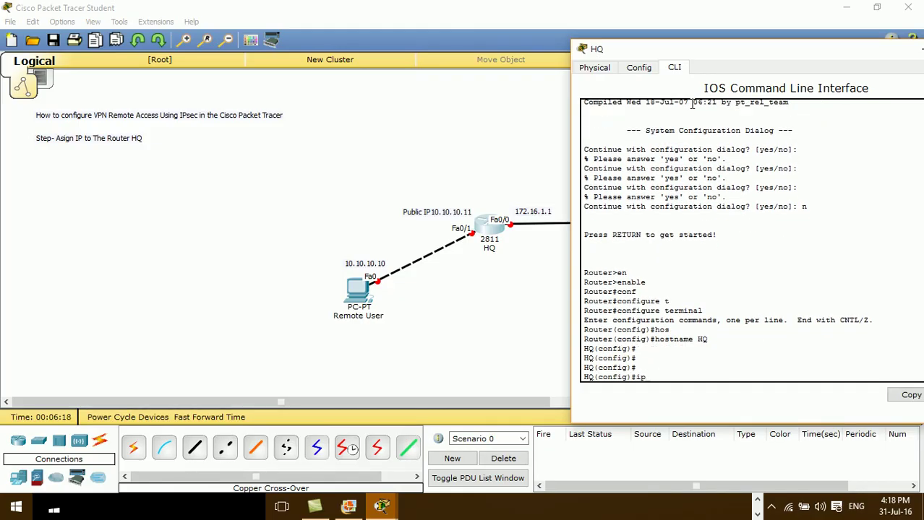
pyautogui.press('BackSpace')
pyautogui.write('nt f0/0')
pyautogui.press('Return')
pyautogui.write('ip ad')
pyautogui.press('Tab')
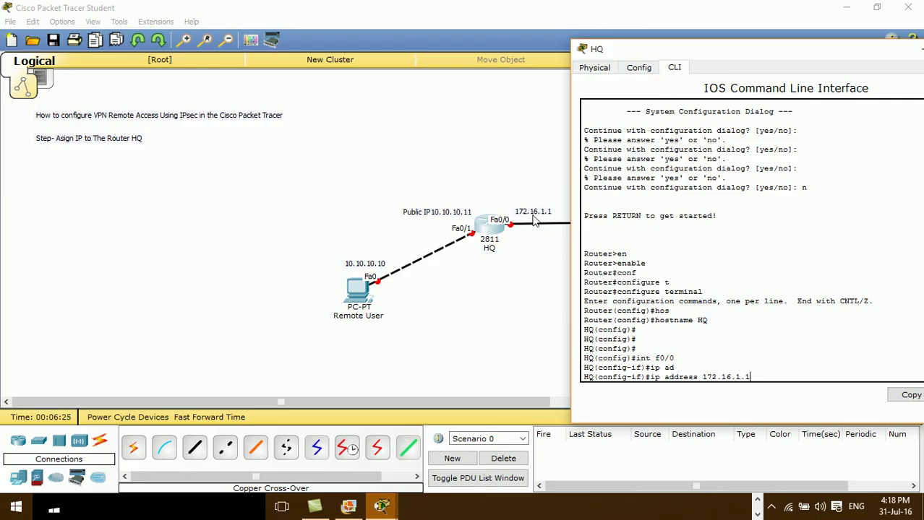
pyautogui.press('BackSpace')
pyautogui.press('BackSpace')
pyautogui.write('255.255.0')
pyautogui.press('Return')
# Enable the HQ router's interface f0/0 with no shutdown
pyautogui.write('no sh')
pyautogui.press('Tab')
pyautogui.press('Return')
pyautogui.press('Return')
pyautogui.press('Return')
pyautogui.press('Return')
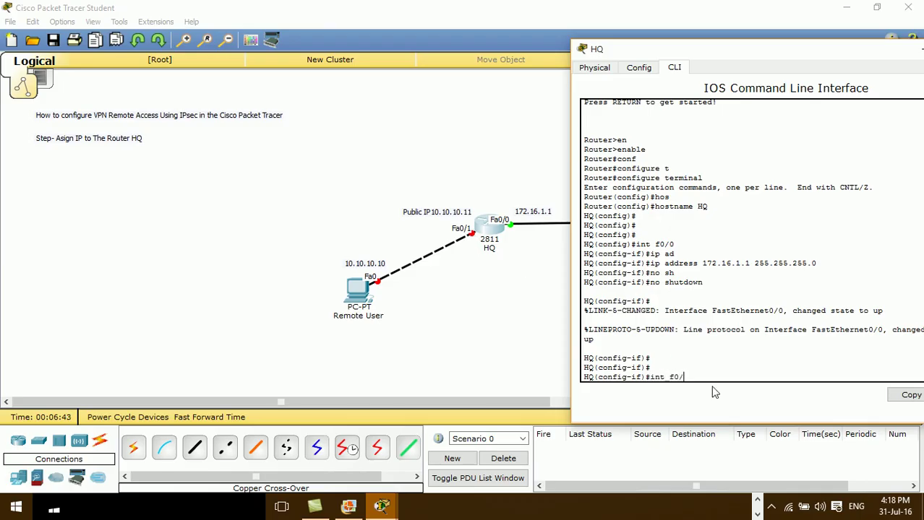
# Assign IP address 10.10.10.11 with mask 255.255.255.0 to the HQ router's interface f0/1
pyautogui.press('Return')
pyautogui.write('up')
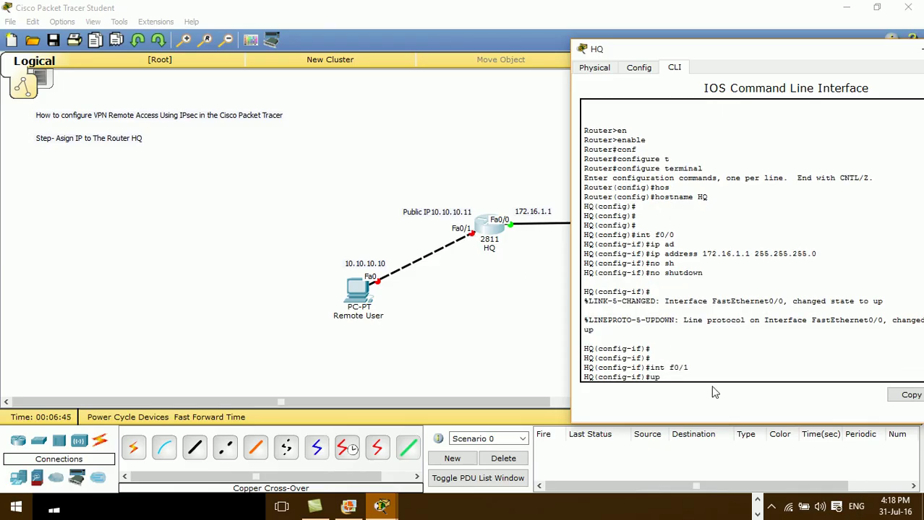
pyautogui.write('ip ad')
pyautogui.press('Tab')
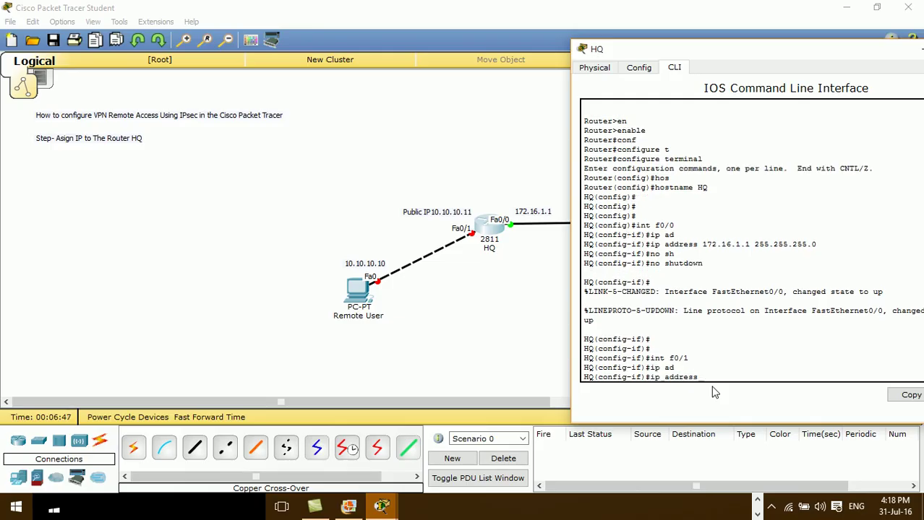
pyautogui.write('10.10')
pyautogui.write('0')
pyautogui.press('Return')
# Enable the HQ router's interface f0/1 with no shutdown
pyautogui.write('no sh')
pyautogui.press('Tab')
pyautogui.press('Return')
pyautogui.press('Return')
pyautogui.press('Return')
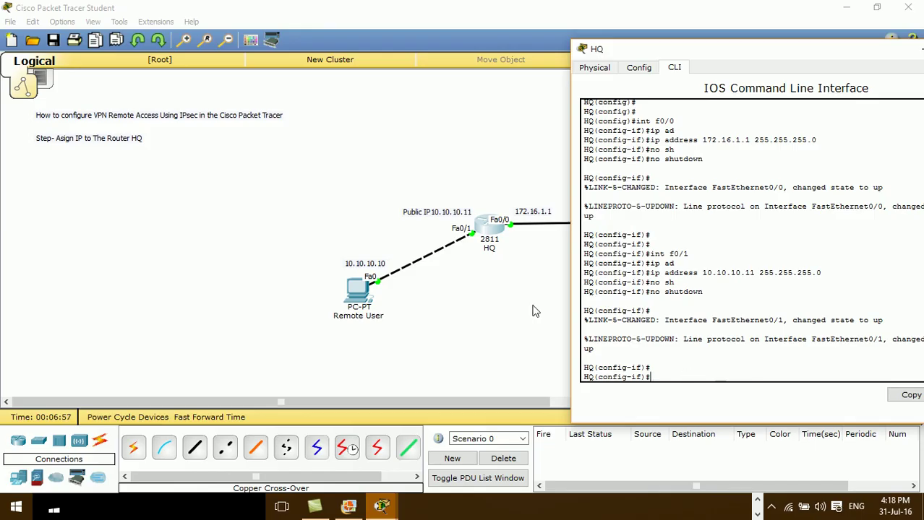
# Return to the workspace and number the router addressing note as Step-1
pyautogui.click(54, 141)
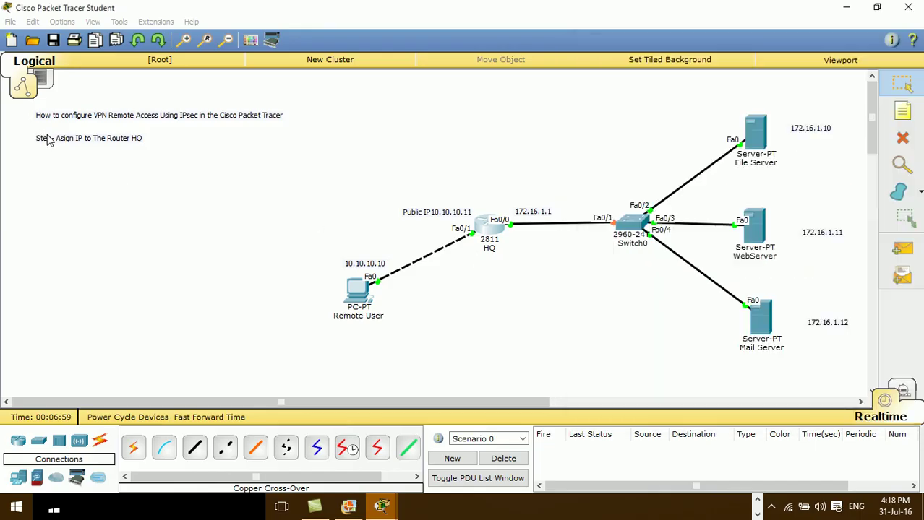
pyautogui.click(52, 139)
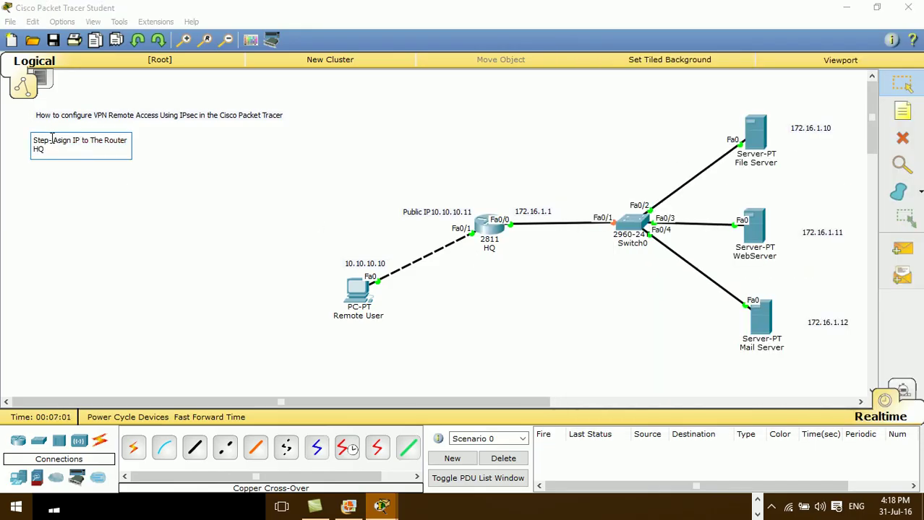
pyautogui.write('1')
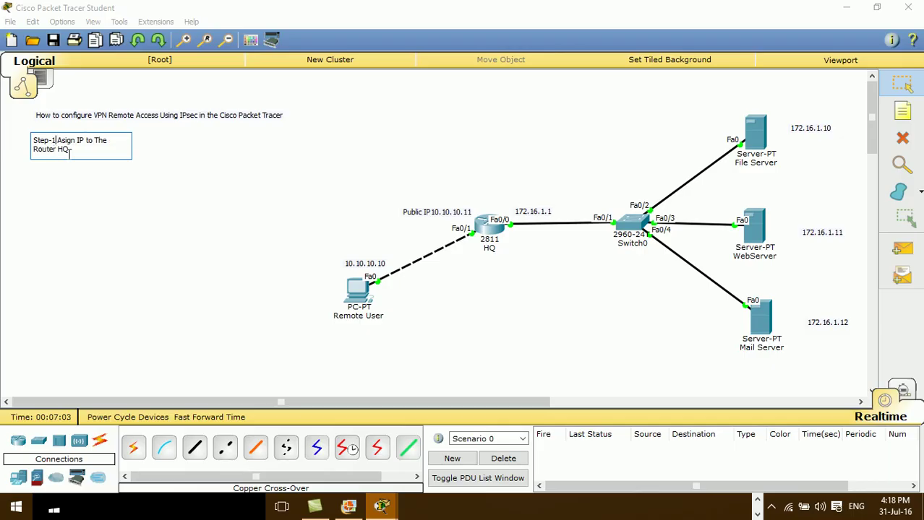
# Finish editing the Step-1 note and close the device window that is still open
pyautogui.click(93, 174)
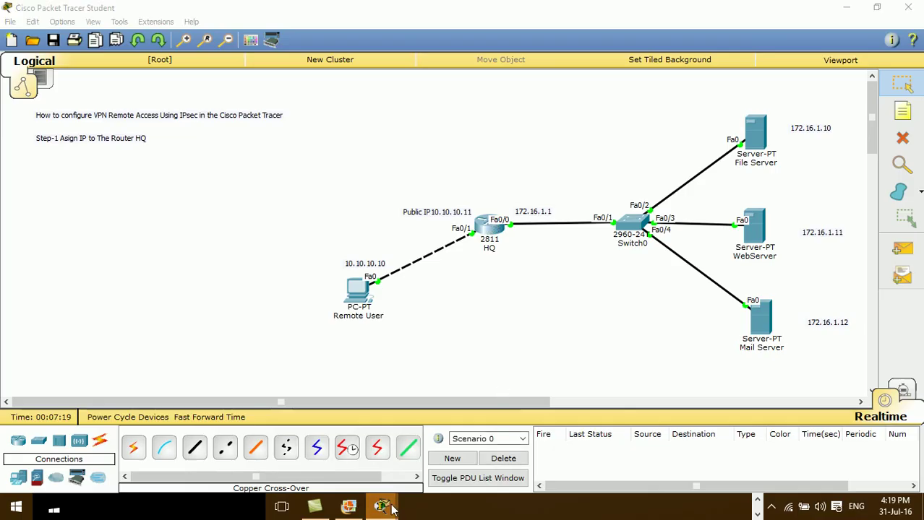
pyautogui.moveTo(382, 506)
pyautogui.click(442, 475)
pyautogui.moveTo(798, 55); pyautogui.dragTo(569, 128)
pyautogui.click(757, 117)
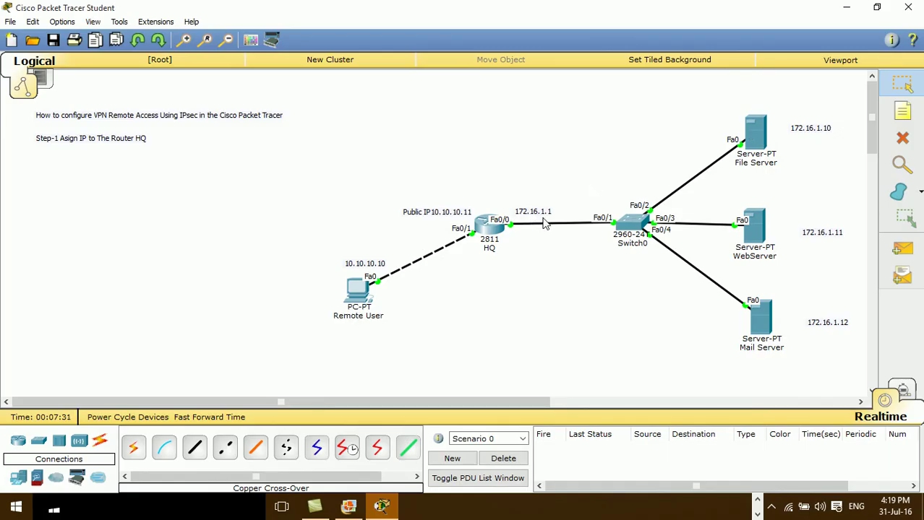
# Ping the HQ router's inside address 172.16.1.1 from the File Server's command prompt and close the server's window
pyautogui.click(748, 144)
pyautogui.moveTo(582, 101); pyautogui.dragTo(700, 274)
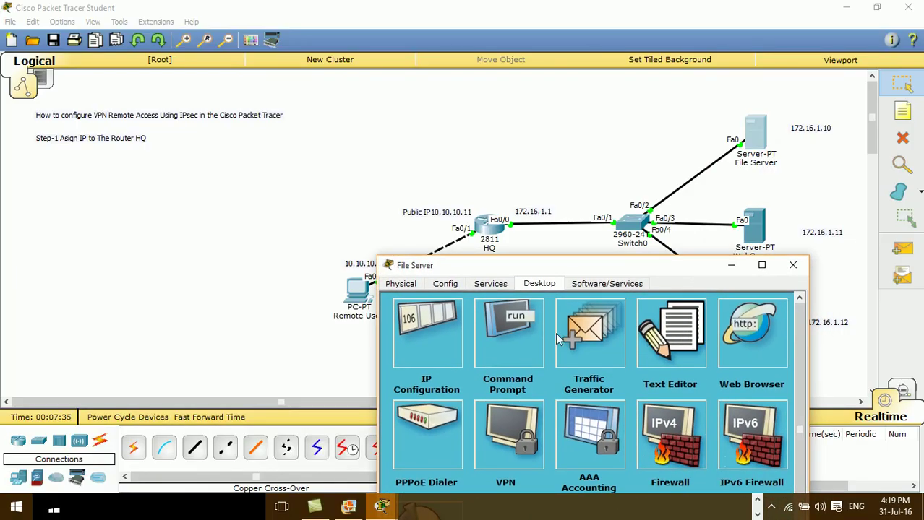
pyautogui.click(507, 333)
pyautogui.press('Return')
pyautogui.write('p')
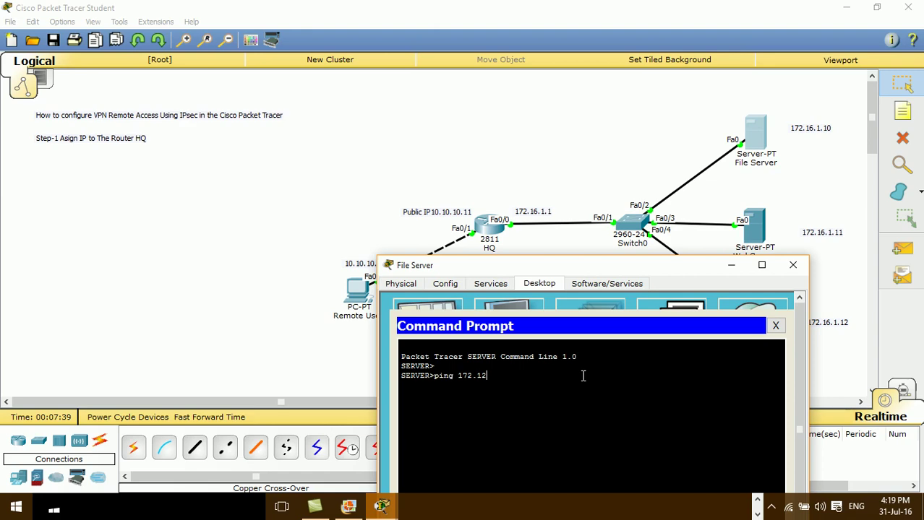
pyautogui.write('ing 172.16.1.1')
pyautogui.press('Return')
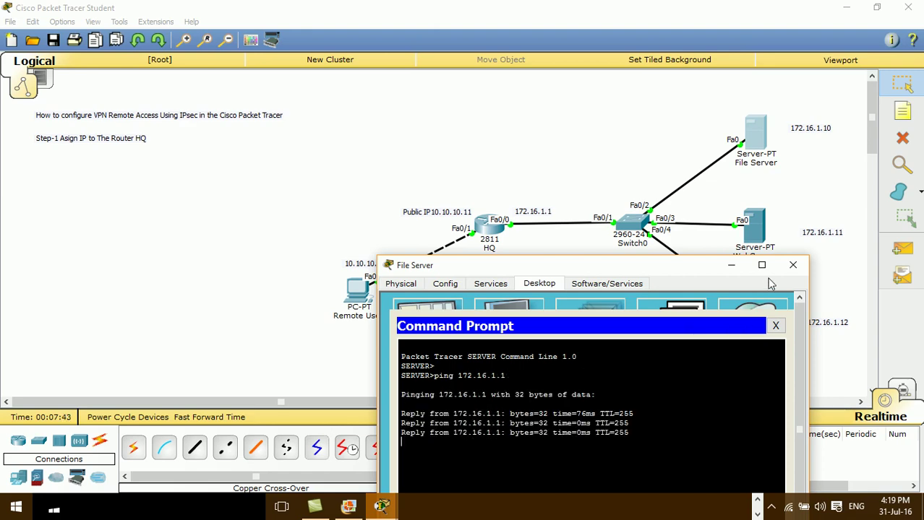
pyautogui.click(792, 266)
# Ping the HQ router at 172.16.1.1 from the WebServer's command prompt and close the WebServer's window
pyautogui.click(753, 227)
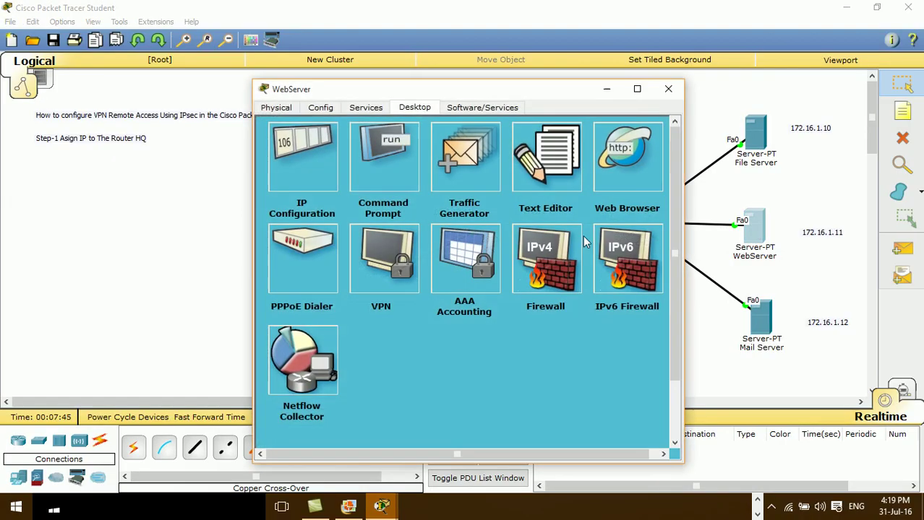
pyautogui.moveTo(509, 98); pyautogui.dragTo(567, 288)
pyautogui.click(465, 326)
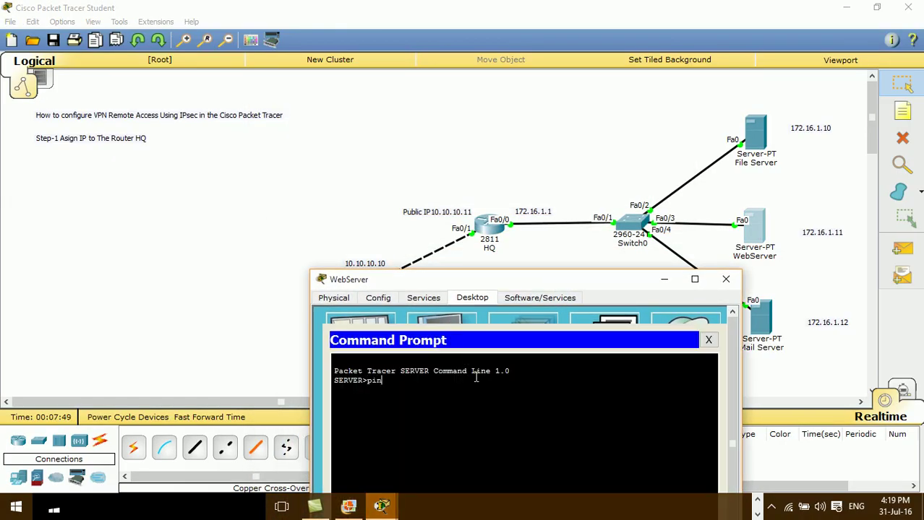
pyautogui.write('ping 172.16.1.1')
pyautogui.press('Return')
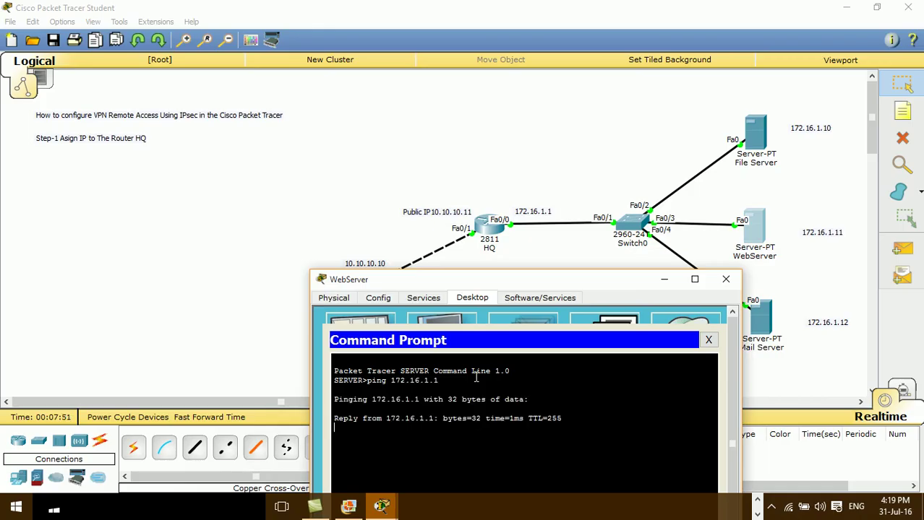
pyautogui.click(726, 281)
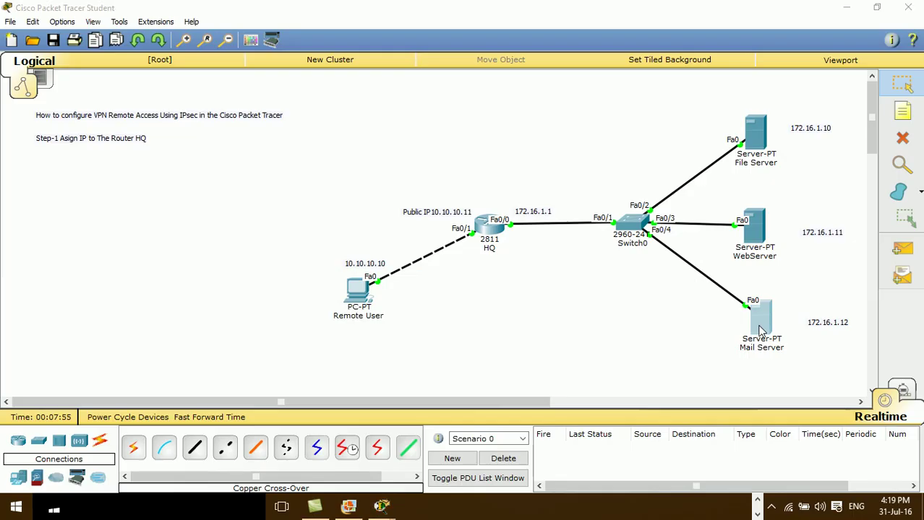
# Ping the HQ router at 172.16.1.1 from the Mail Server's command prompt and close the Mail Server's window
pyautogui.click(756, 316)
pyautogui.moveTo(470, 95); pyautogui.dragTo(512, 274)
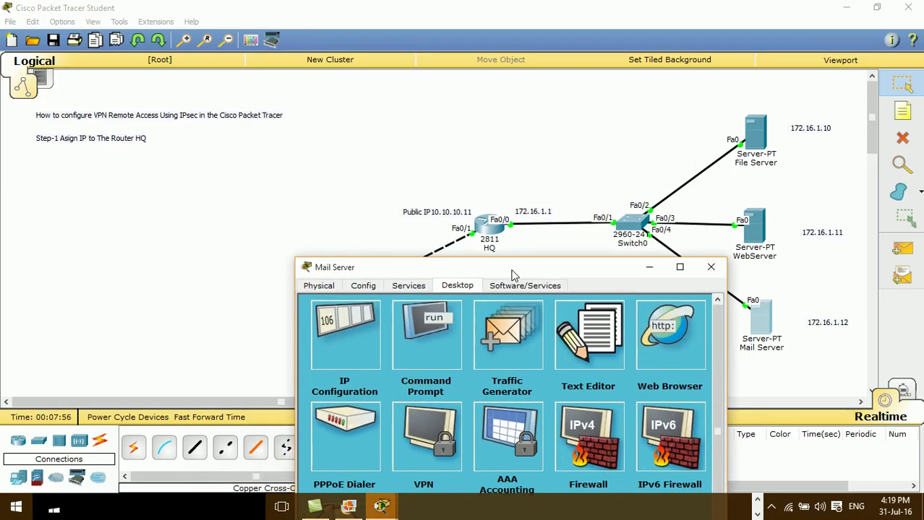
pyautogui.click(442, 325)
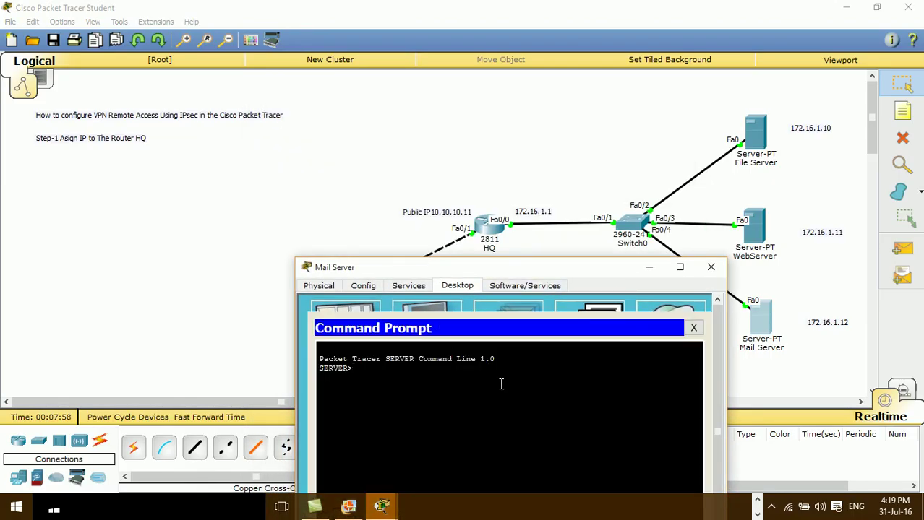
pyautogui.write('ping 172.16.1.1')
pyautogui.press('Return')
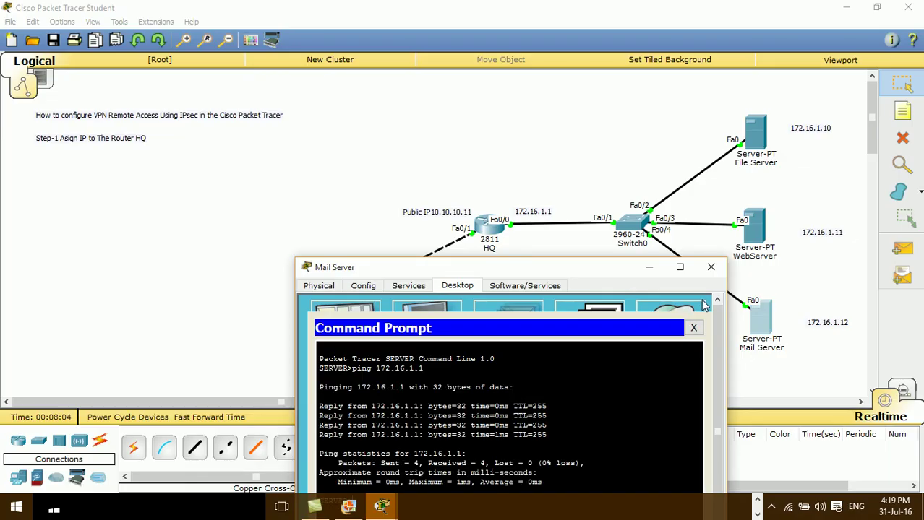
pyautogui.click(710, 267)
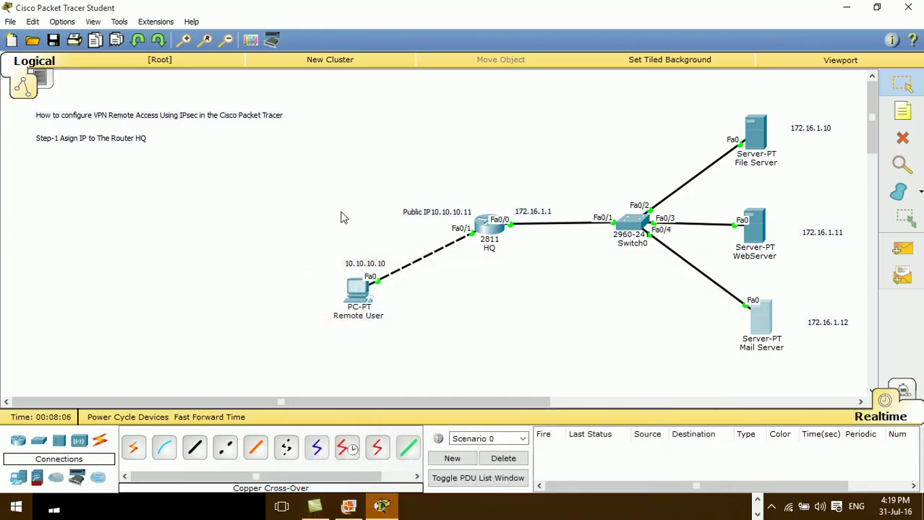
# Ping the HQ router's public address 10.10.10.11 from the Remote User PC's command prompt and close the PC's window
pyautogui.moveTo(256, 237); pyautogui.dragTo(361, 339)
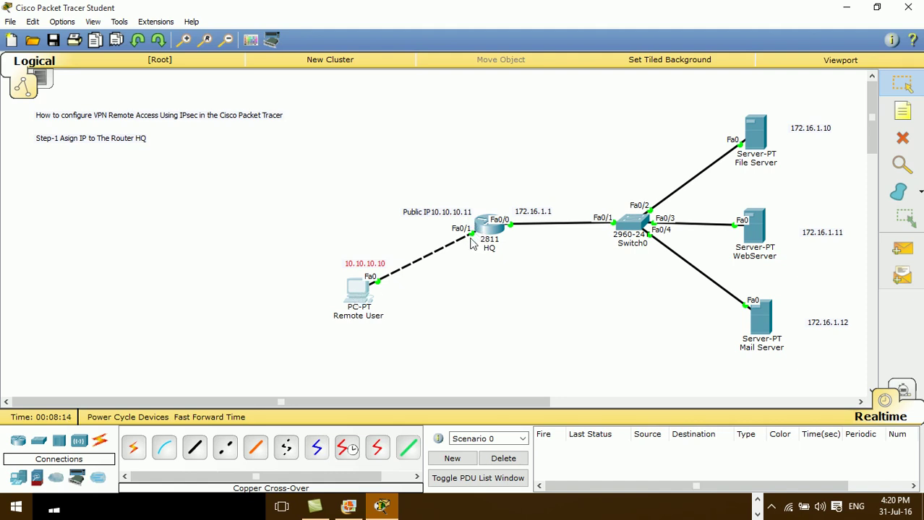
pyautogui.click(353, 298)
pyautogui.moveTo(387, 96); pyautogui.dragTo(431, 289)
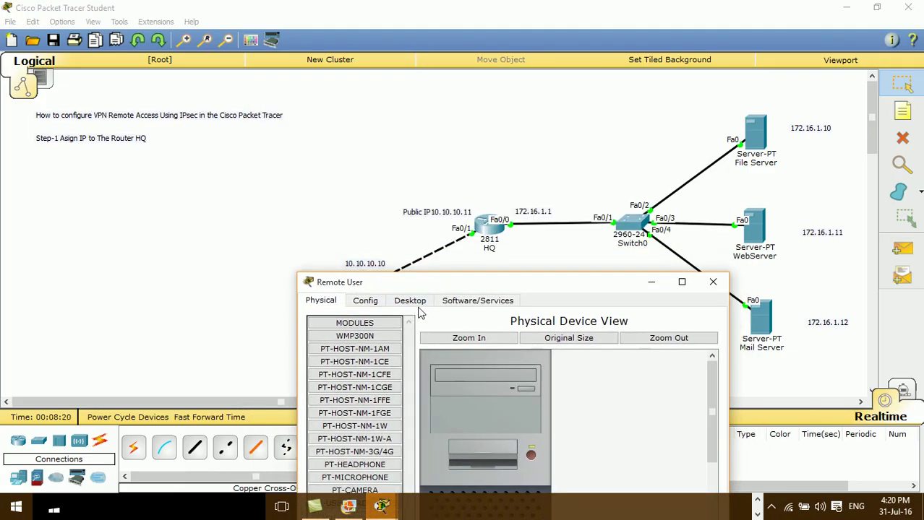
pyautogui.click(411, 301)
pyautogui.click(519, 378)
pyautogui.click(534, 342)
pyautogui.click(594, 347)
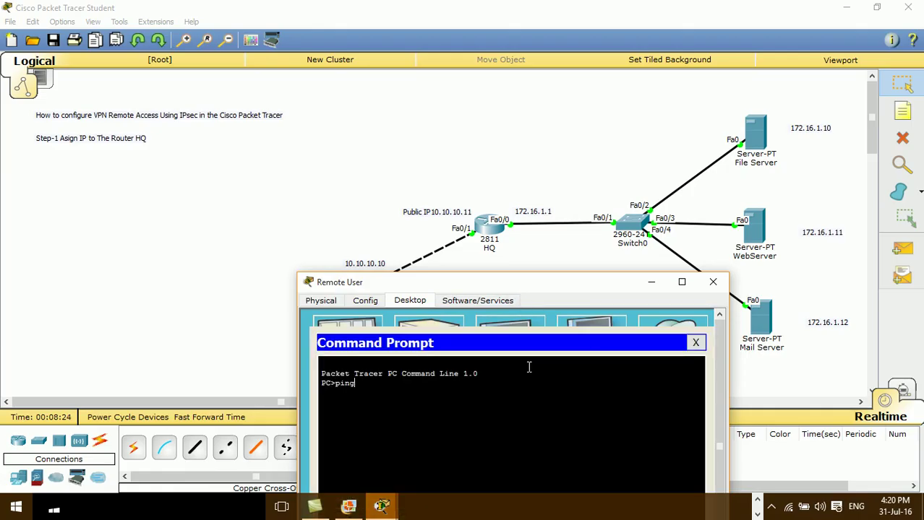
pyautogui.write('ping 17')
pyautogui.press('BackSpace')
pyautogui.write('0.10.10.11')
pyautogui.press('Return')
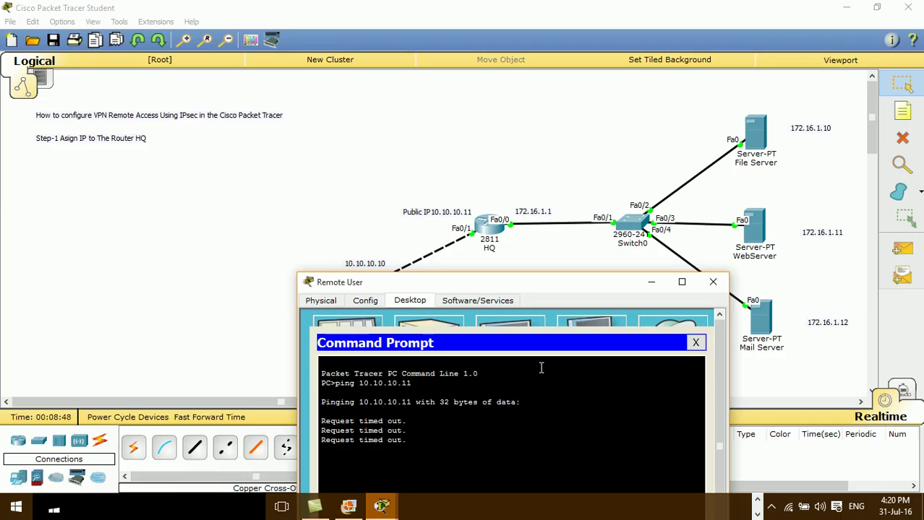
pyautogui.click(712, 283)
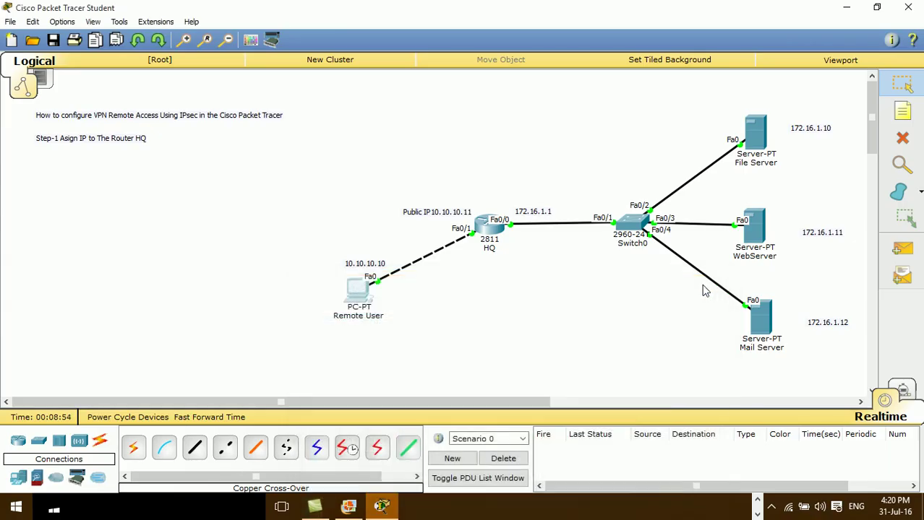
# Assign static IP address 10.10.10.10 with subnet mask 255.255.255.0 to the Remote User PC and close its window
pyautogui.click(361, 289)
pyautogui.click(314, 159)
pyautogui.click(391, 186)
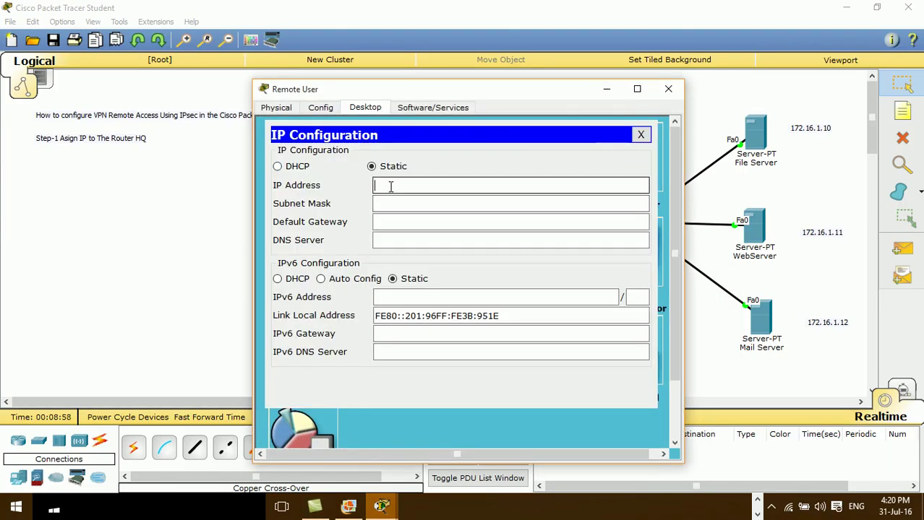
pyautogui.write('10.10.10.')
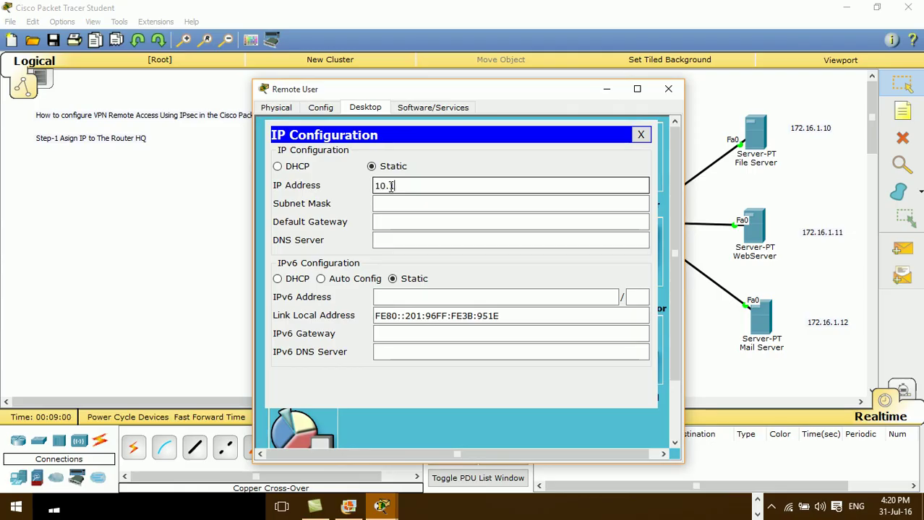
pyautogui.write('10')
pyautogui.click(392, 205)
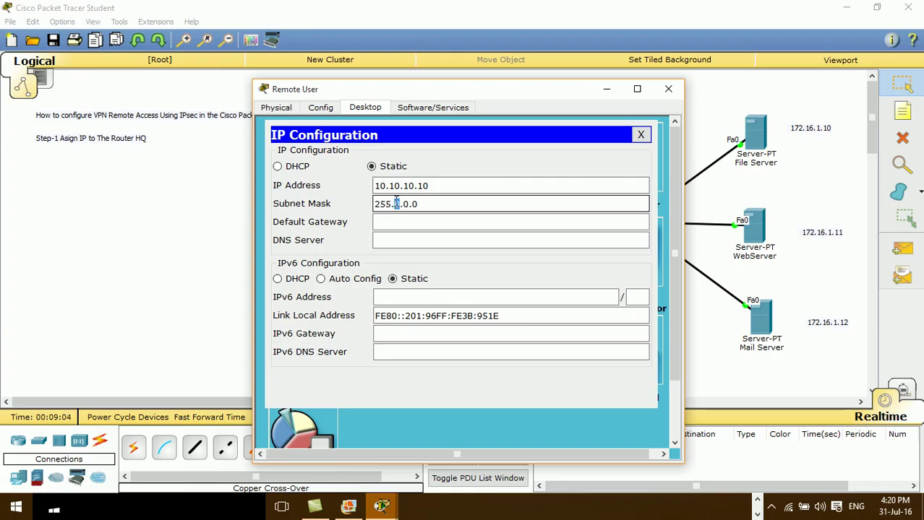
pyautogui.write('255')
pyautogui.press('Delete')
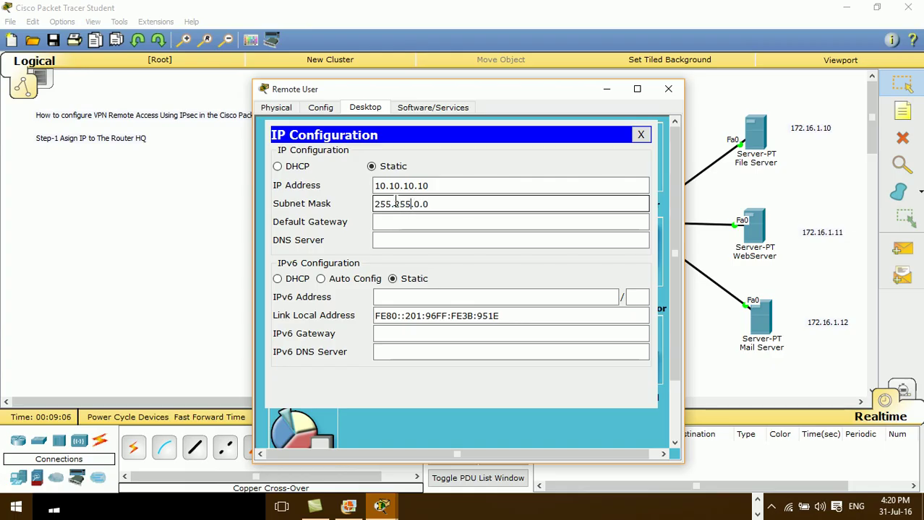
pyautogui.press('Delete')
pyautogui.write('255')
pyautogui.click(640, 134)
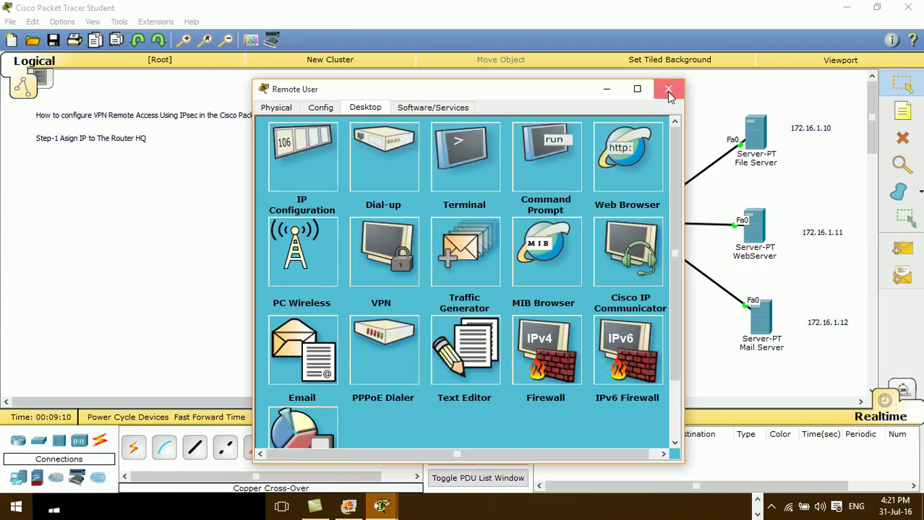
pyautogui.click(668, 89)
# Repeat the ping to 10.10.10.11 from the Remote User PC and close its window
pyautogui.click(367, 289)
pyautogui.click(542, 173)
pyautogui.press('Up')
pyautogui.press('Return')
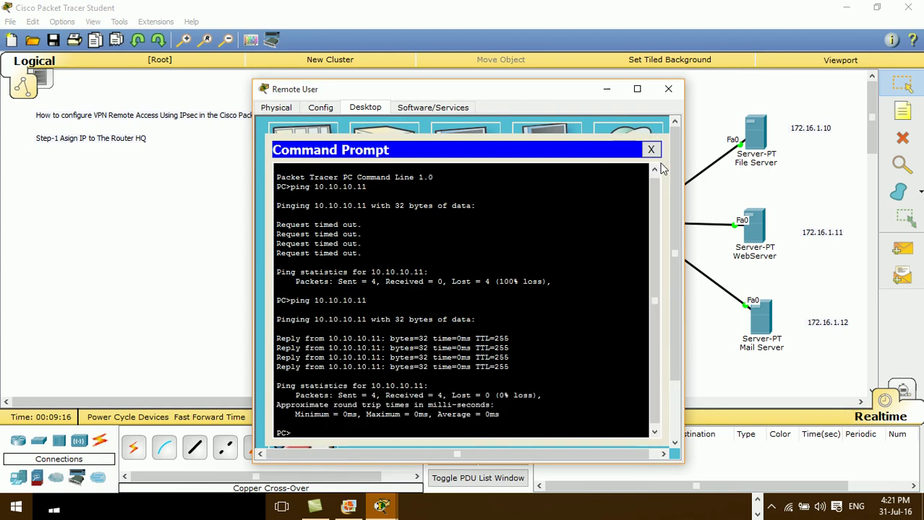
pyautogui.click(668, 89)
pyautogui.moveTo(364, 110); pyautogui.dragTo(817, 371)
pyautogui.moveTo(423, 137); pyautogui.dragTo(526, 323)
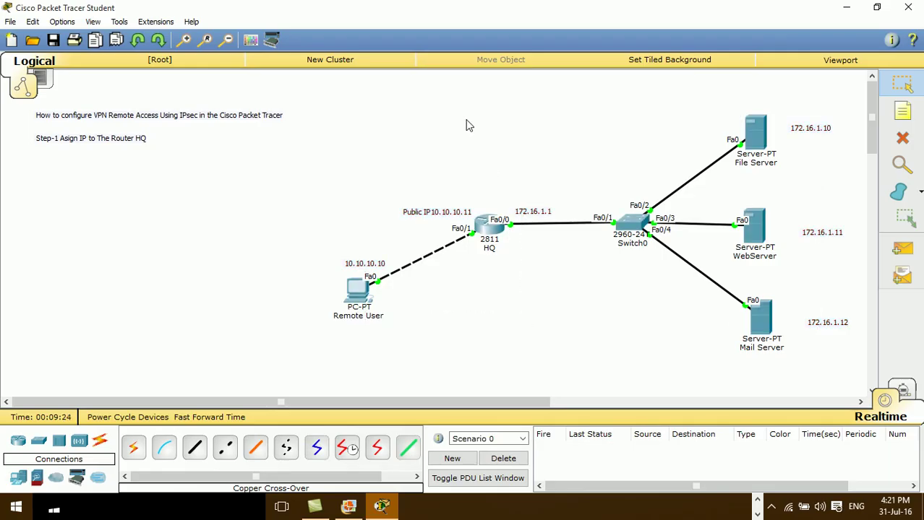
pyautogui.moveTo(333, 89); pyautogui.dragTo(837, 390)
pyautogui.moveTo(286, 216); pyautogui.dragTo(375, 366)
pyautogui.moveTo(717, 98); pyautogui.dragTo(788, 388)
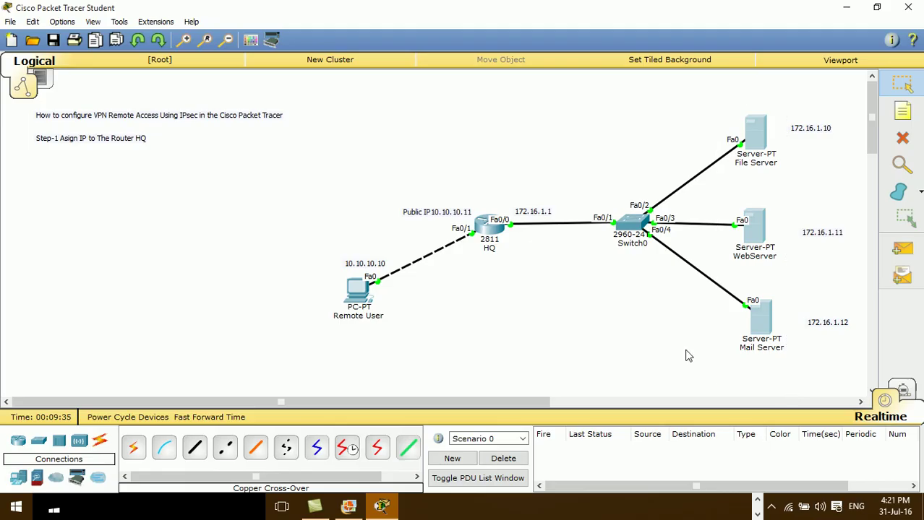
# Ping the File Server at 172.16.1.10 from the Remote User PC's command prompt and examine the replies
pyautogui.click(345, 299)
pyautogui.moveTo(472, 92); pyautogui.dragTo(110, 139)
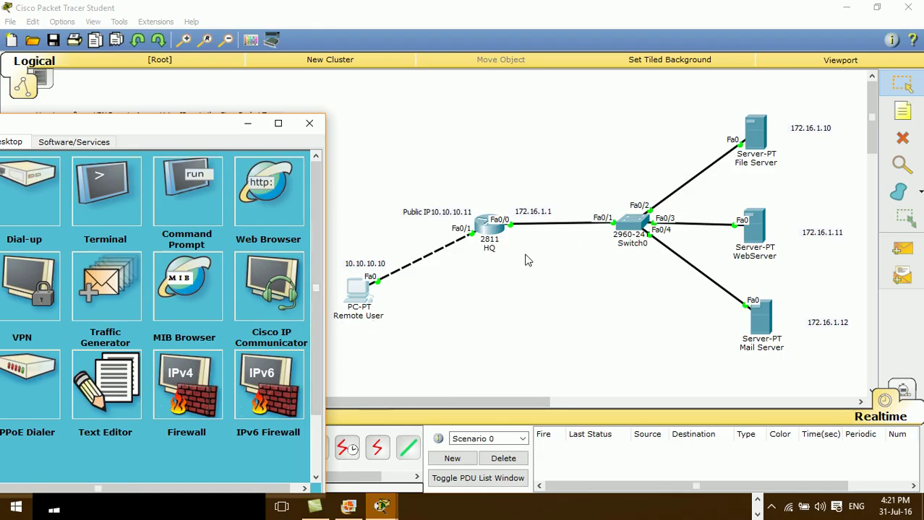
pyautogui.moveTo(179, 125); pyautogui.dragTo(426, 96)
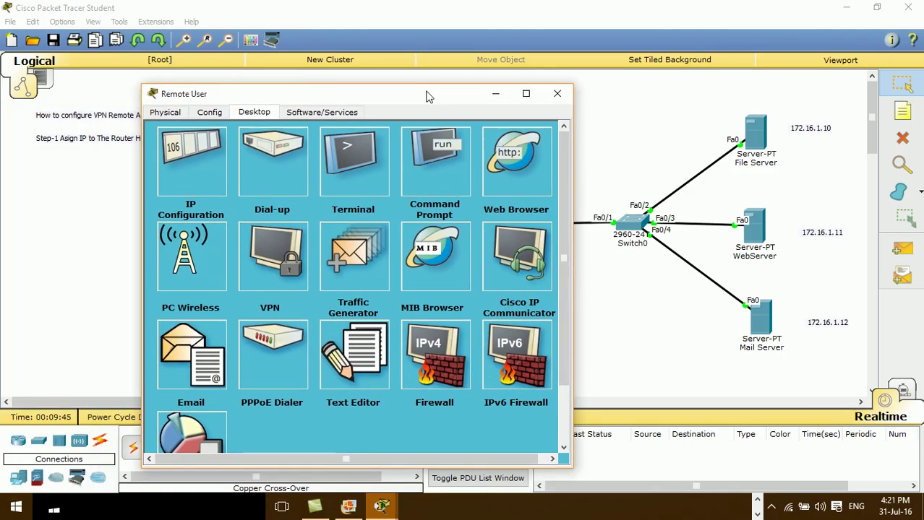
pyautogui.click(457, 170)
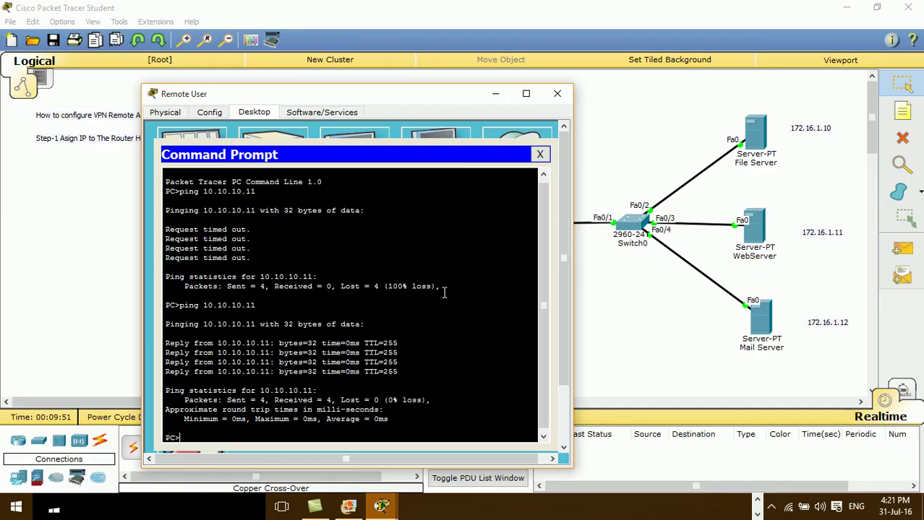
pyautogui.press('Return')
pyautogui.press('Return')
pyautogui.press('Return')
pyautogui.press('Return')
pyautogui.write('ping 172')
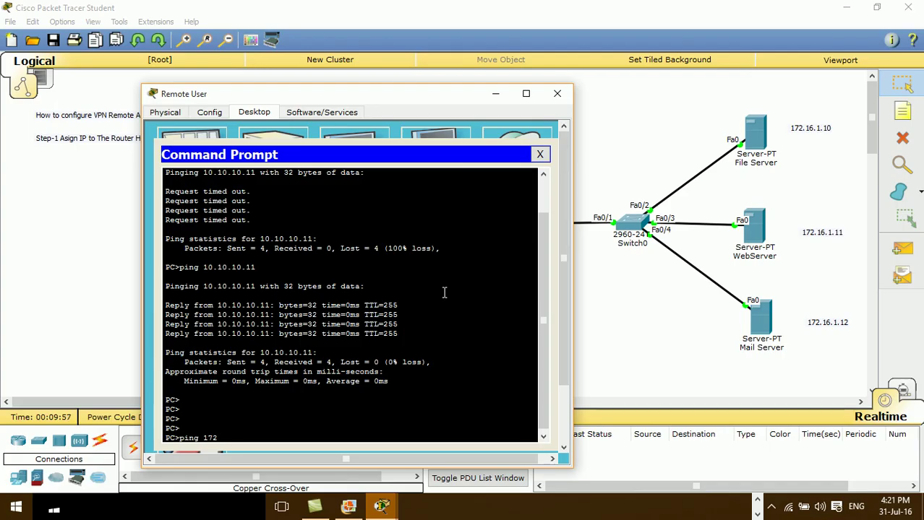
pyautogui.write('.16.1.10')
pyautogui.press('Return')
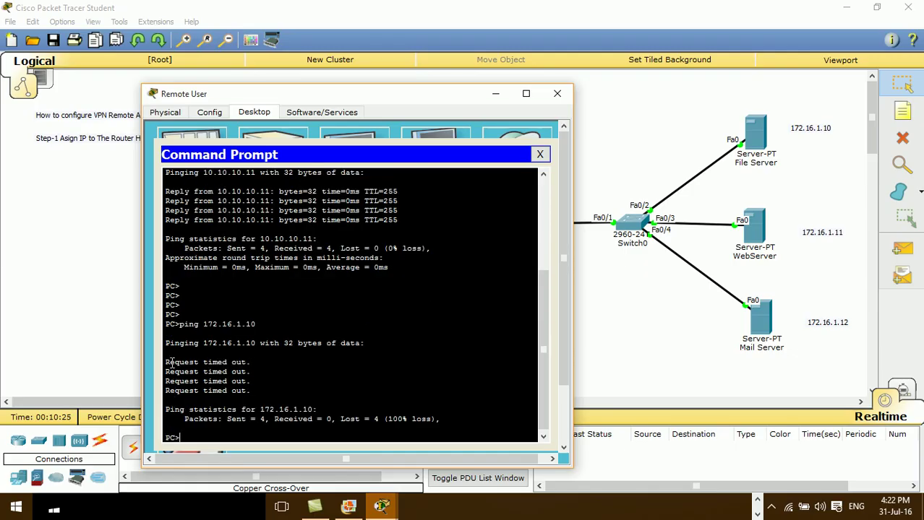
pyautogui.moveTo(166, 361); pyautogui.dragTo(274, 409)
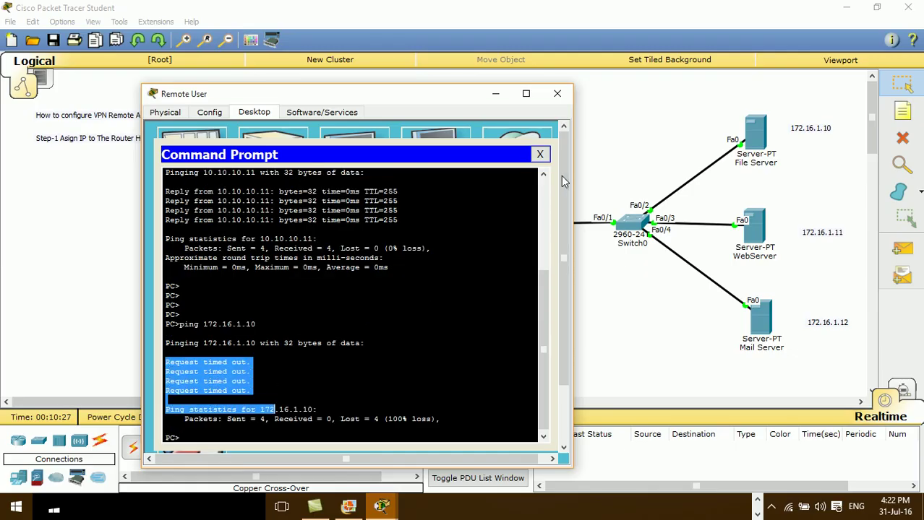
# Ping the WebServer at 172.16.1.11 from the Remote User PC
pyautogui.click(324, 417)
pyautogui.write('ping')
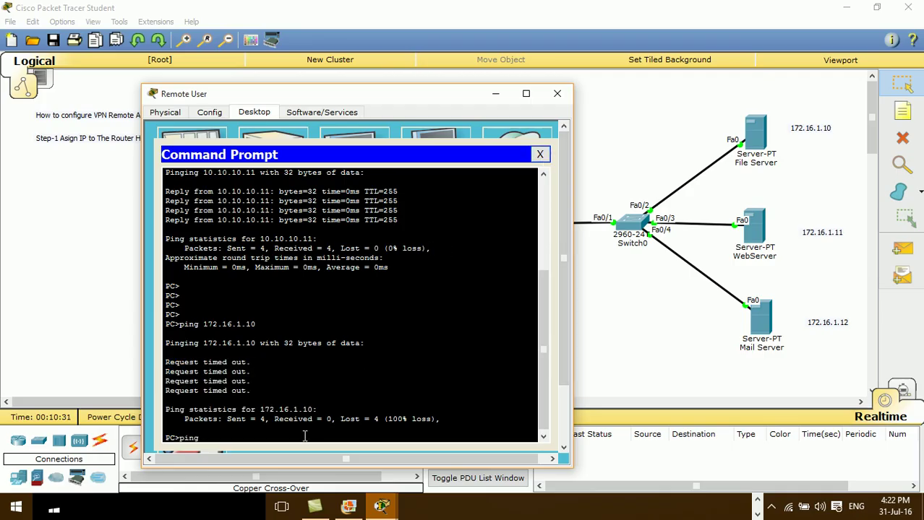
pyautogui.write(' 172.16.1.11')
pyautogui.press('Return')
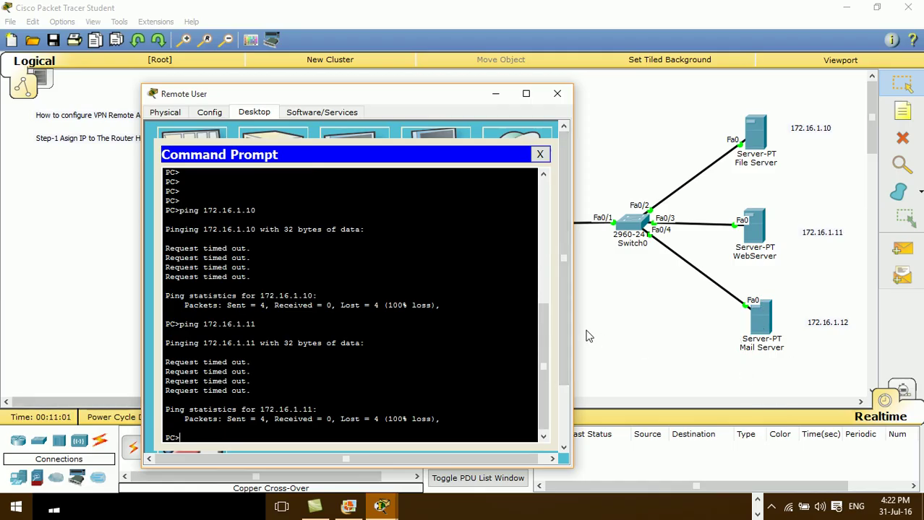
# Ping the Mail Server at 172.16.1.12 from the Remote User PC's command prompt and close the PC's window
pyautogui.write('ping 172.16.1.11')
pyautogui.press('BackSpace')
pyautogui.write('2')
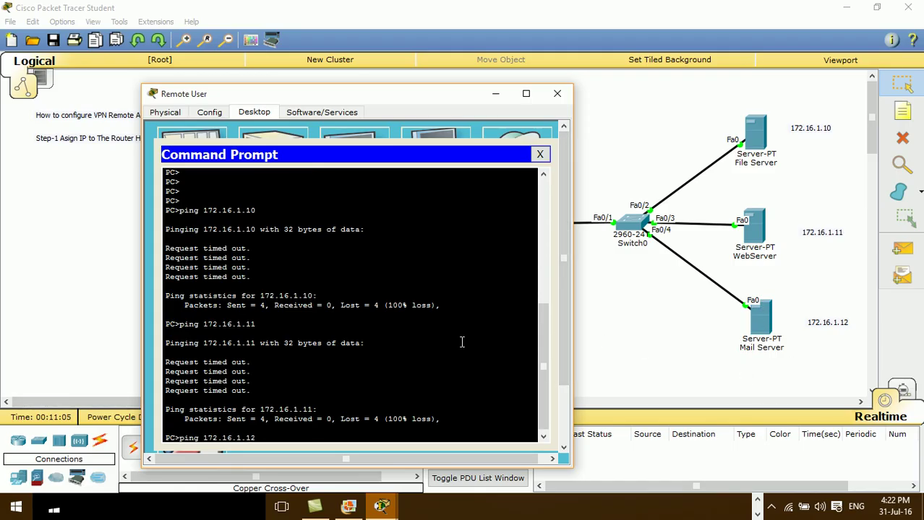
pyautogui.press('Return')
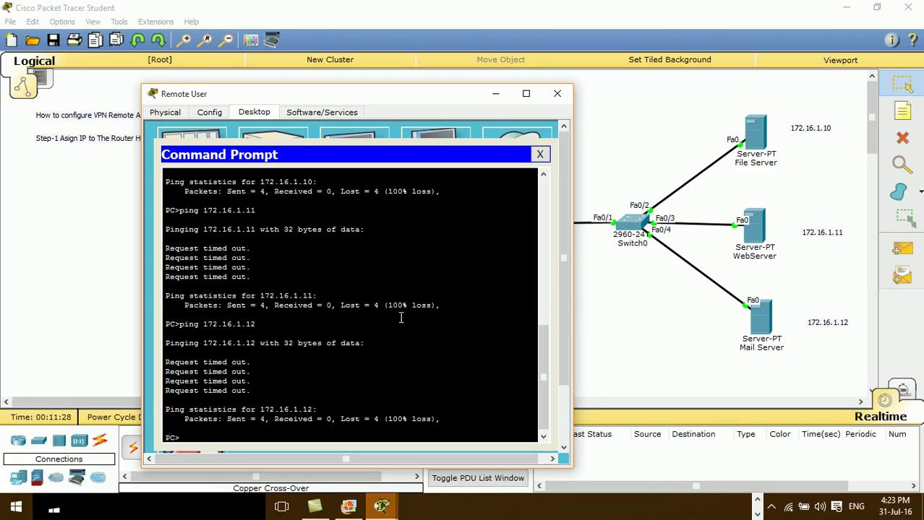
pyautogui.click(559, 93)
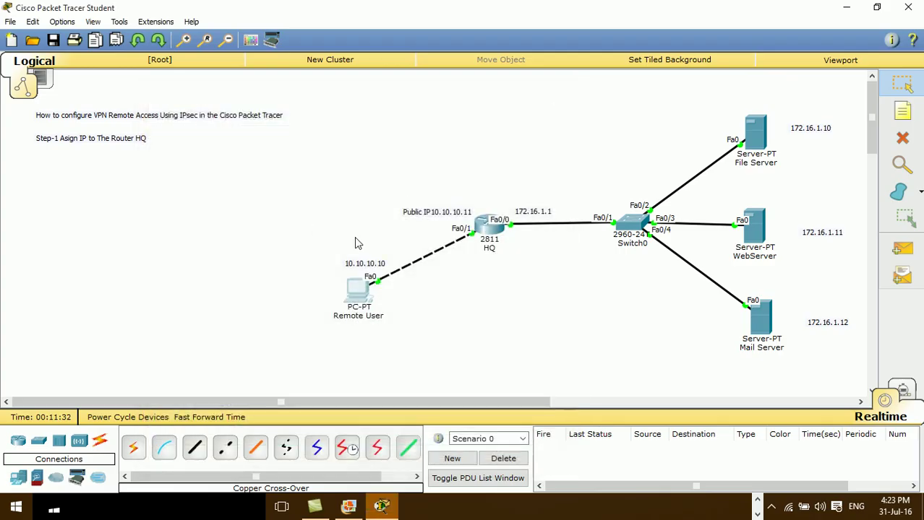
# Add the note "Step-2 Configure VPN remote" to the workspace below the Step-1 note
pyautogui.click(902, 110)
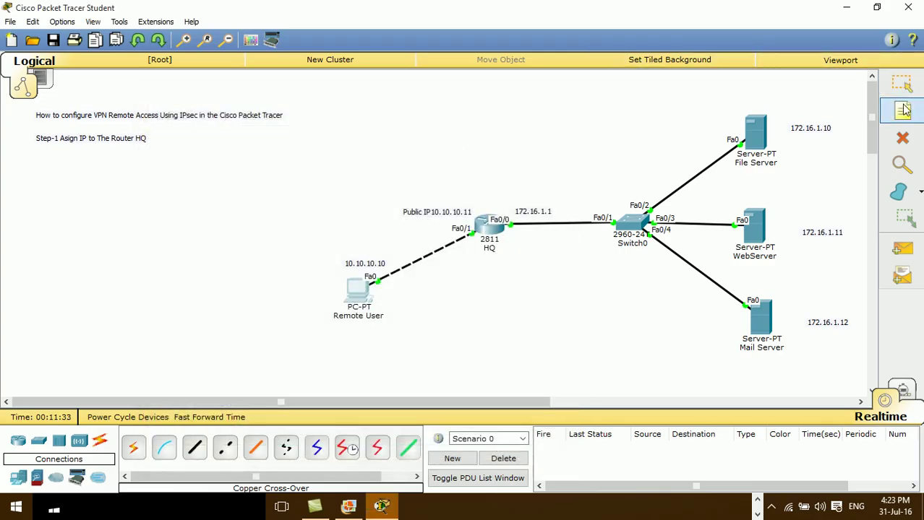
pyautogui.click(37, 152)
pyautogui.write('St')
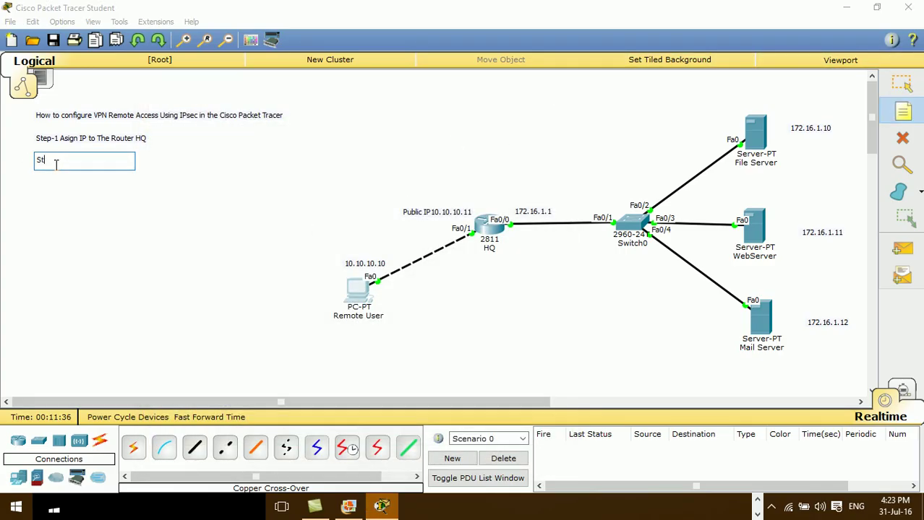
pyautogui.write('ep -2 Configure VPN remote')
pyautogui.click(82, 208)
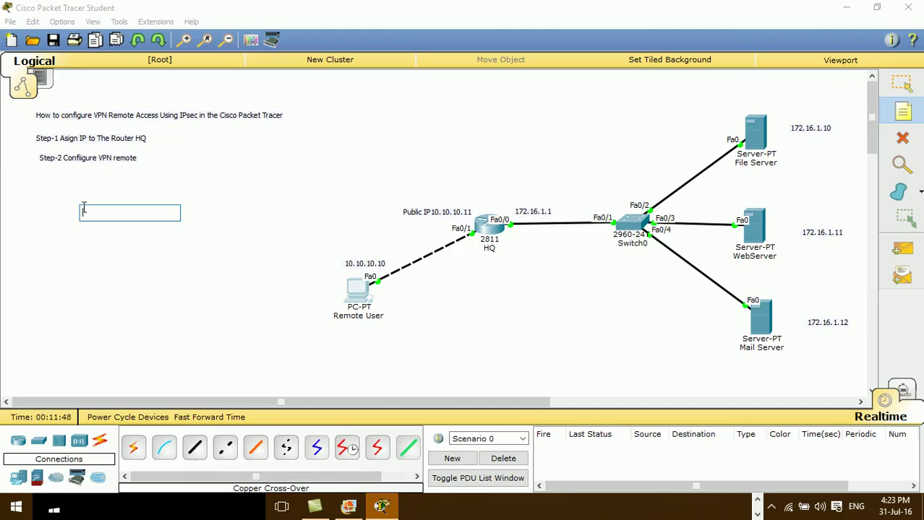
pyautogui.press('Escape')
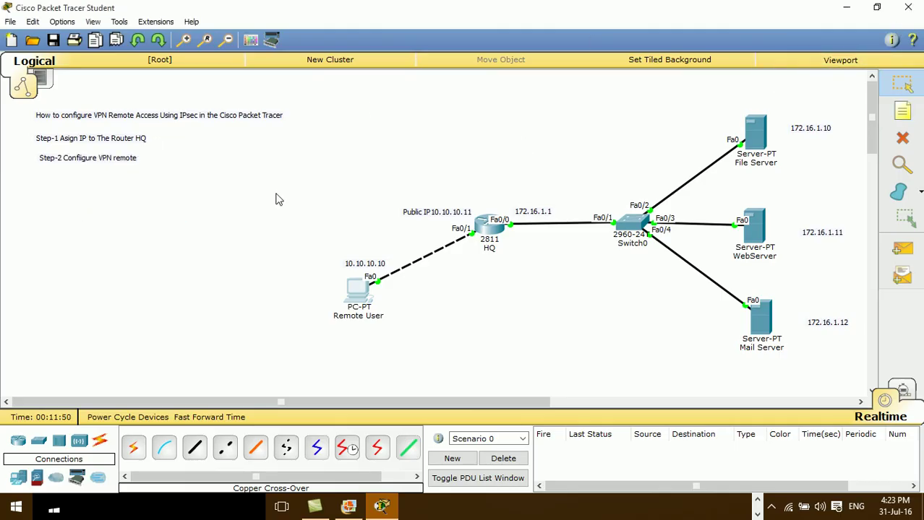